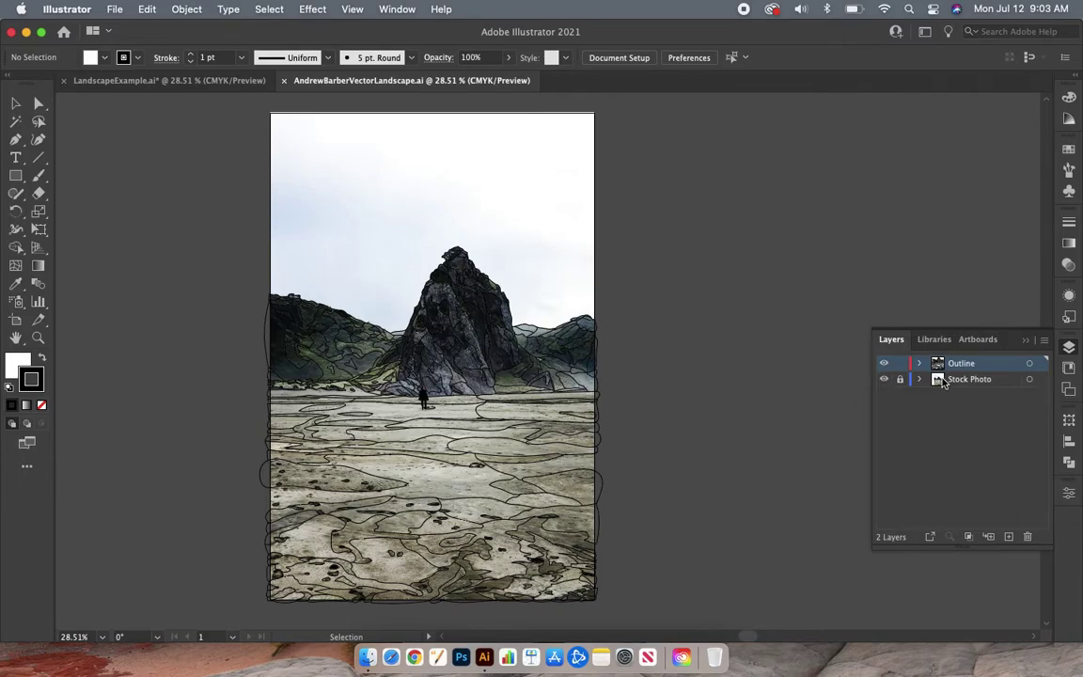
Hide the Stock Photo layer so only the landscape line work shows
left_click(1070, 347)
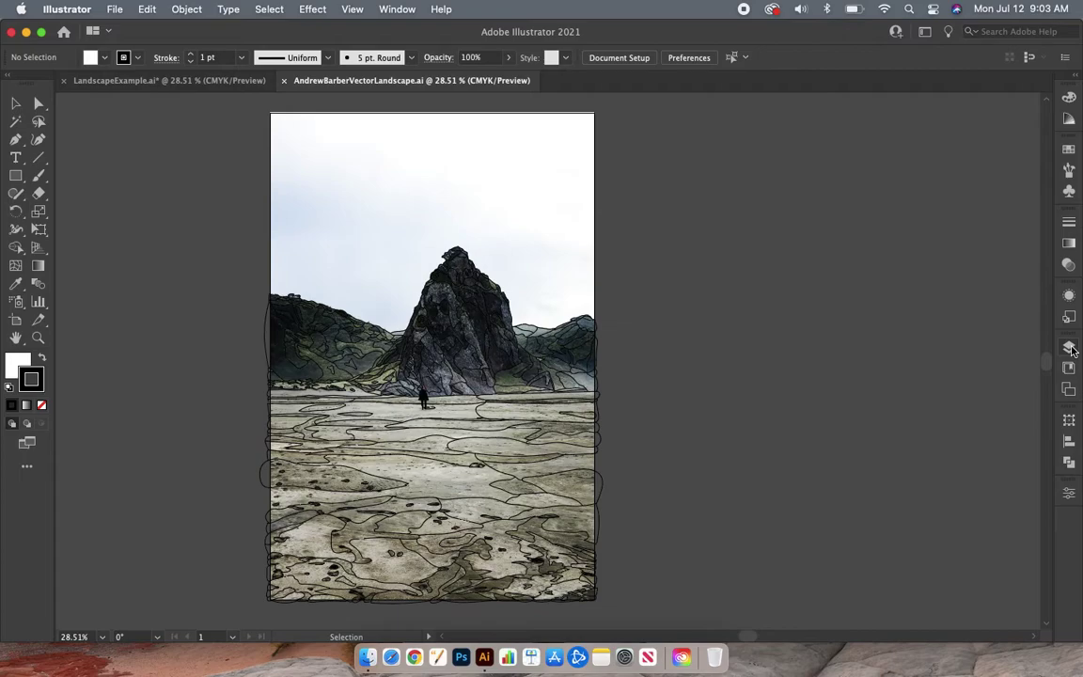
scroll(794, 402, "left", 3)
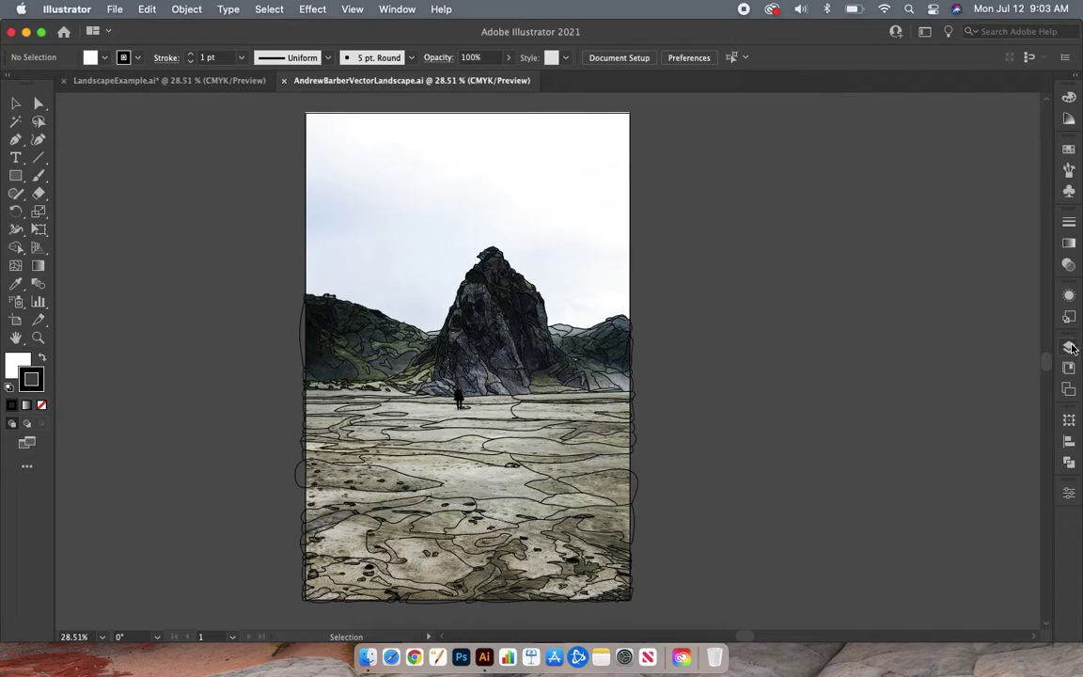
left_click(1070, 346)
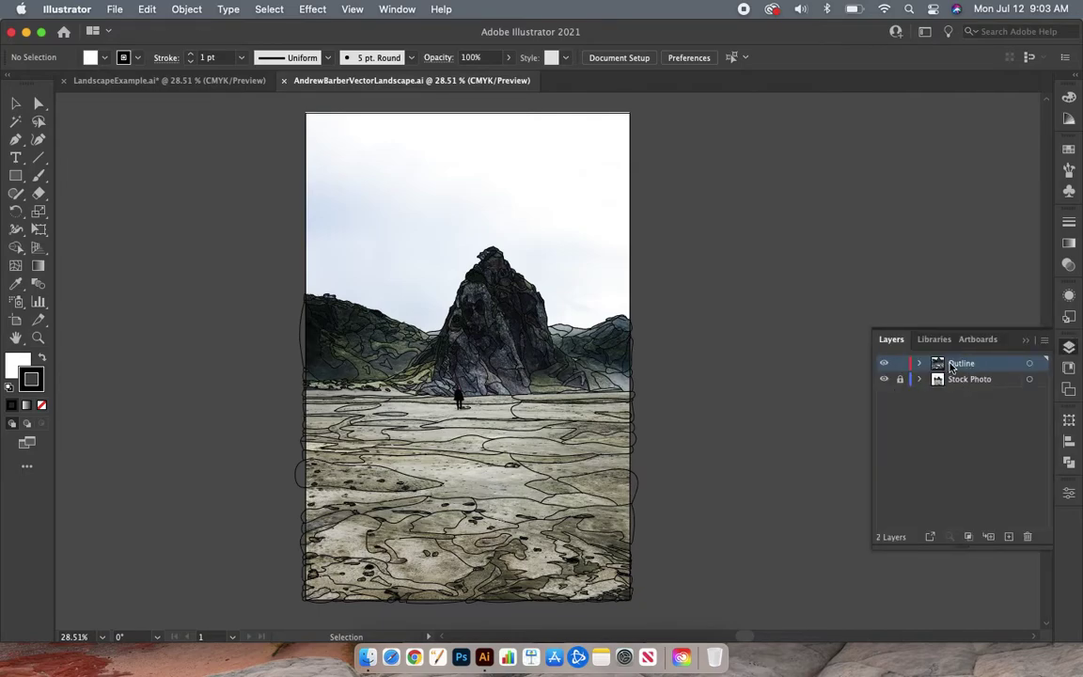
left_click(884, 380)
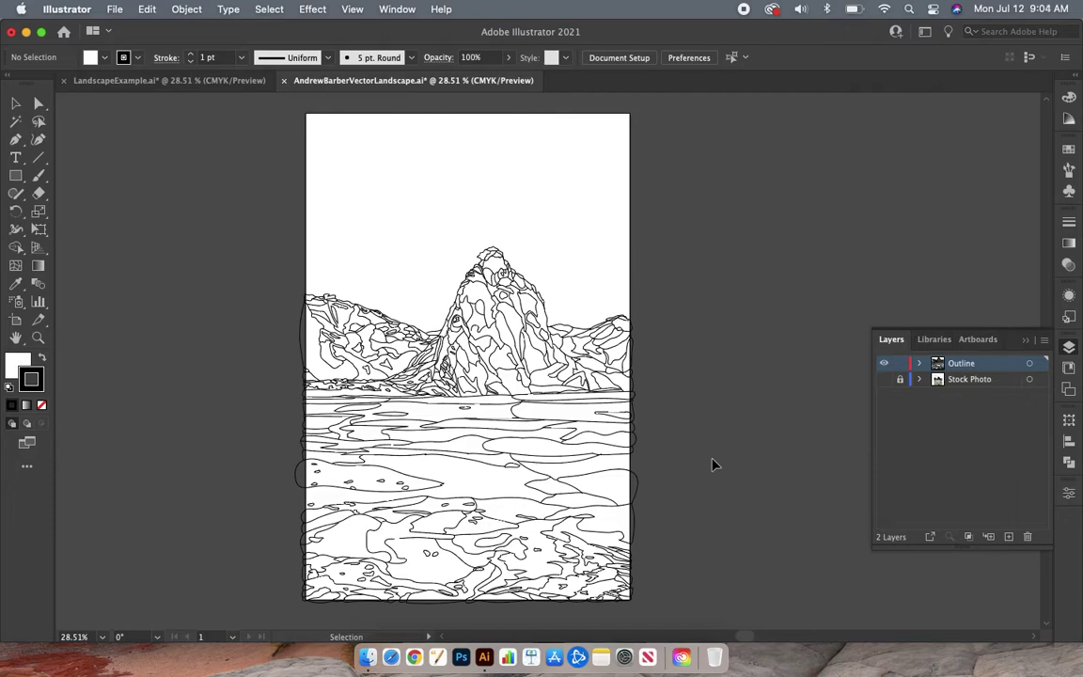
left_click(883, 379)
left_click(884, 379)
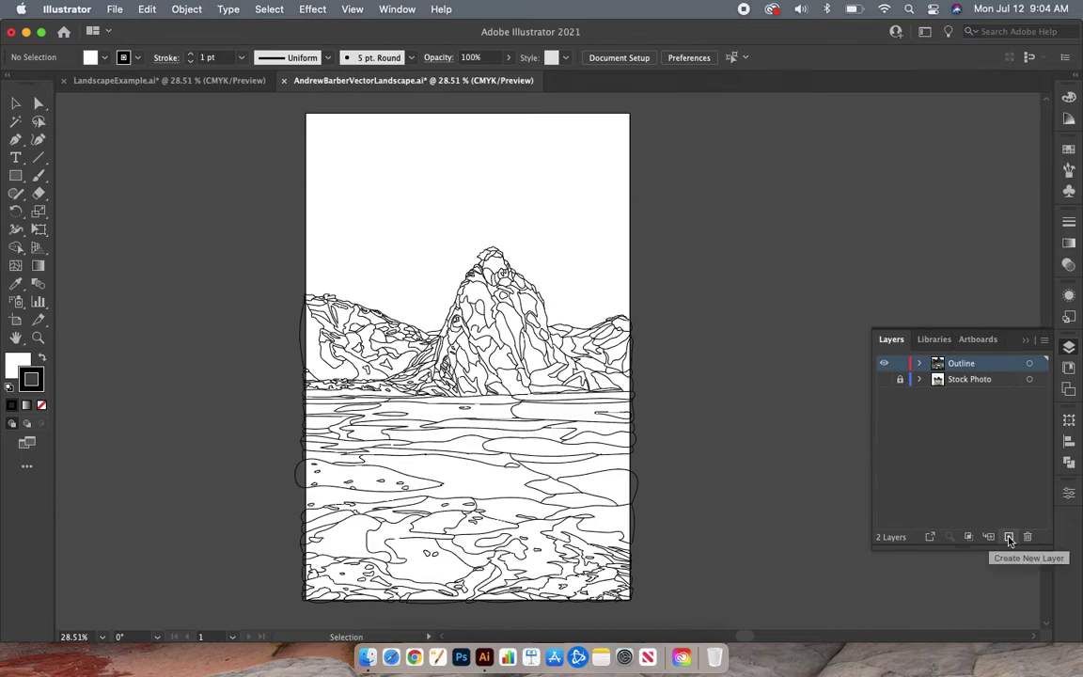
Duplicate the Outline layer, keeping the original locked and hidden beneath the copy
left_click(985, 366)
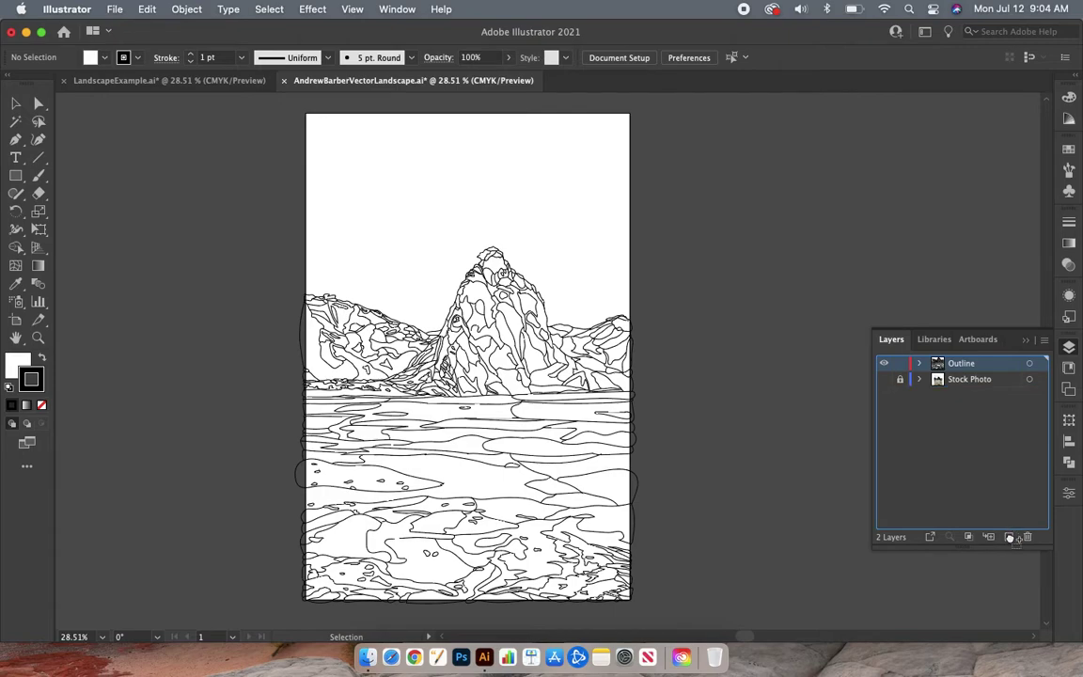
left_click_drag(1010, 539, 1007, 537)
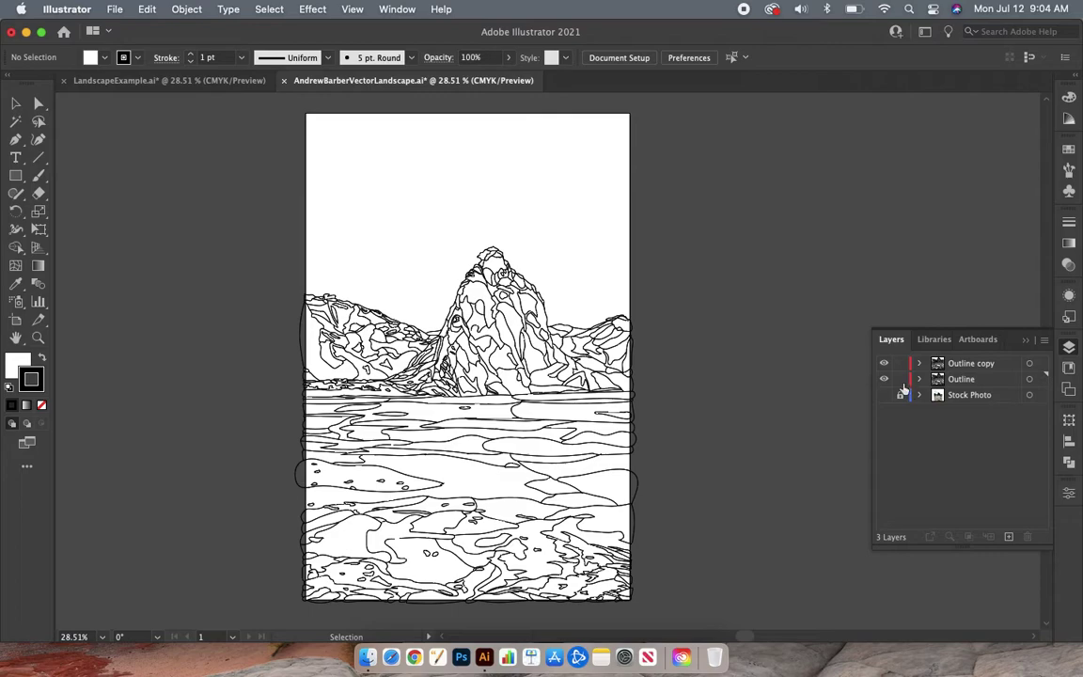
left_click(900, 381)
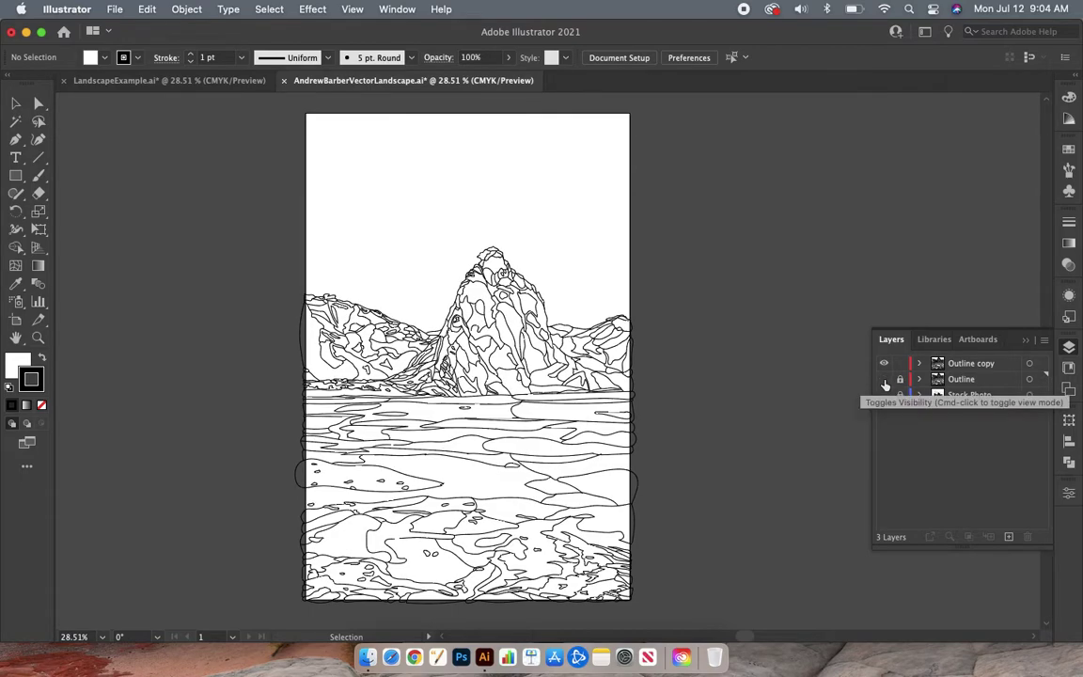
Rename the duplicated outline layer as Color and set its layer color to Cyan
double_click(966, 368)
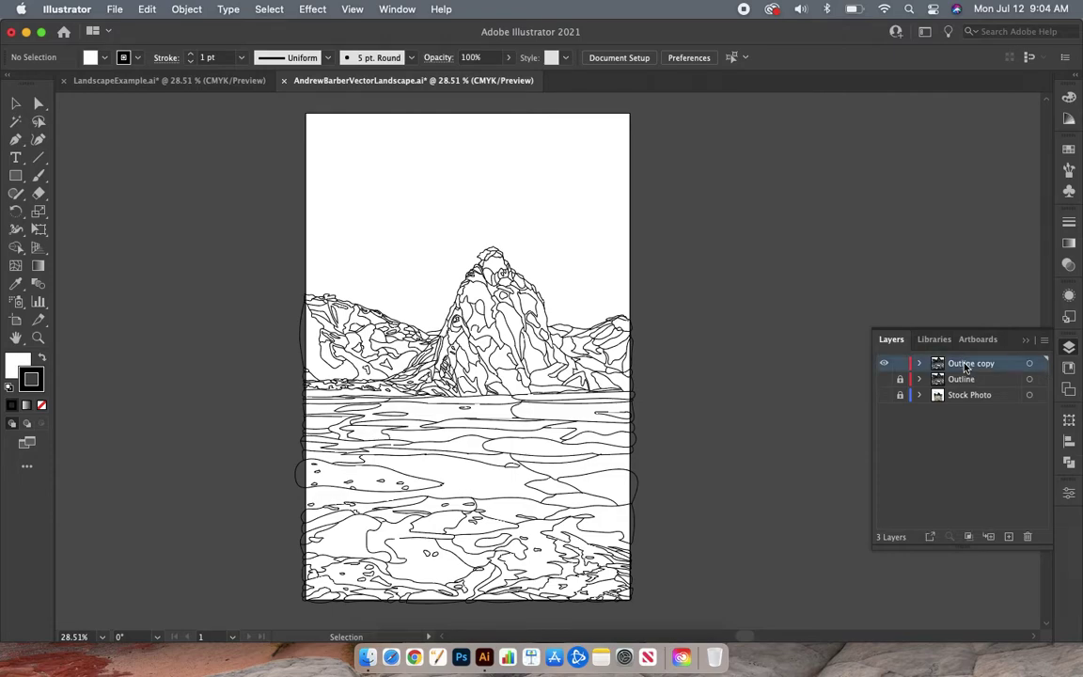
type("Color")
key("Return")
double_click(1002, 368)
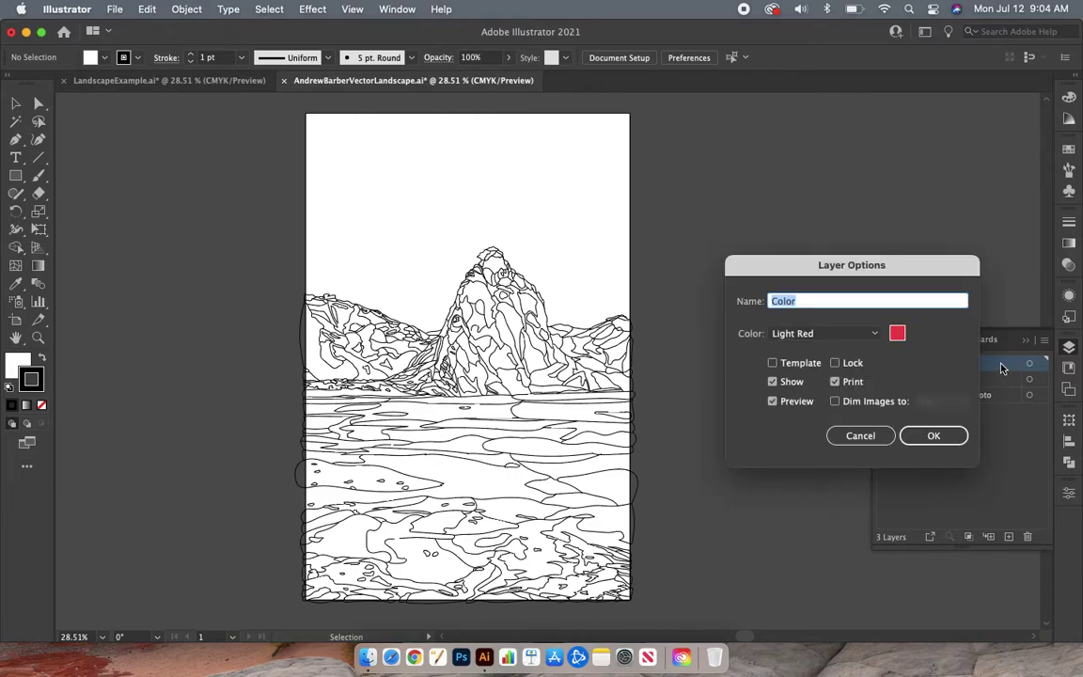
left_click(875, 337)
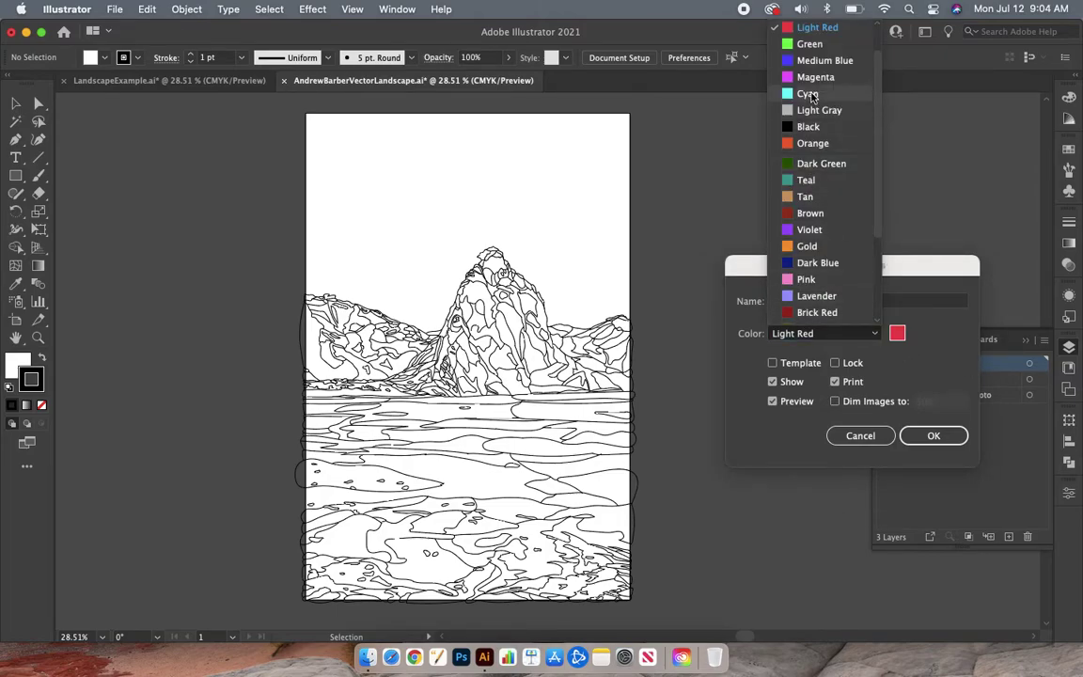
left_click(811, 95)
left_click(935, 438)
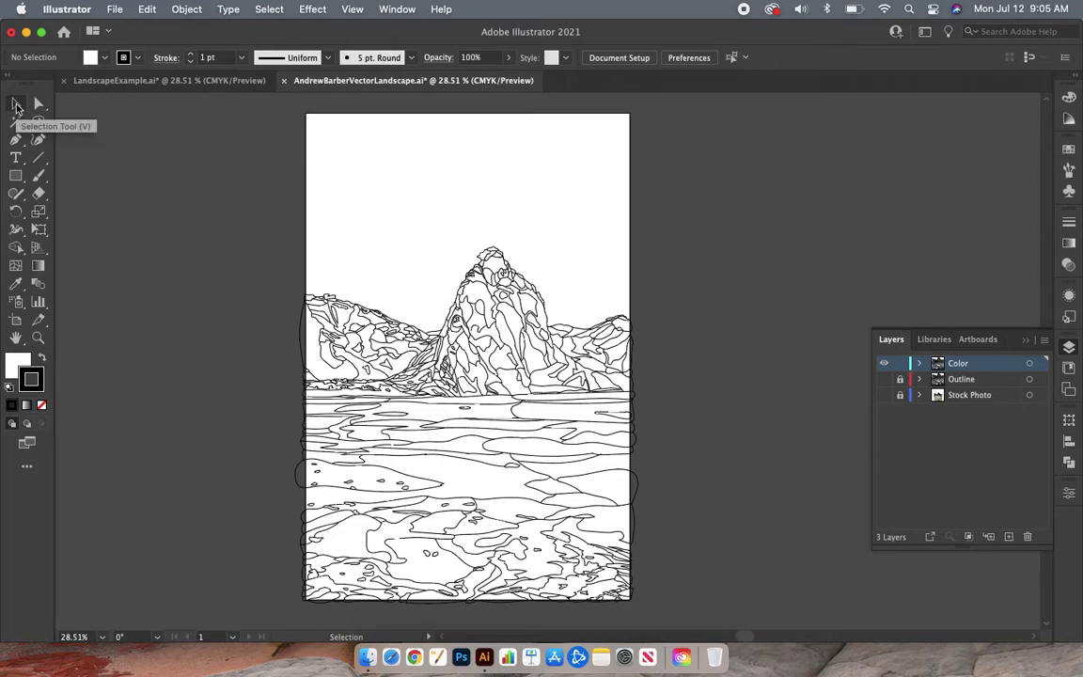
Convert all the paths on the Color layer into a Live Paint group, accepting the loss of complex appearance attributes
left_click(16, 105)
left_click_drag(274, 106, 686, 619)
left_click_drag(668, 625, 668, 625)
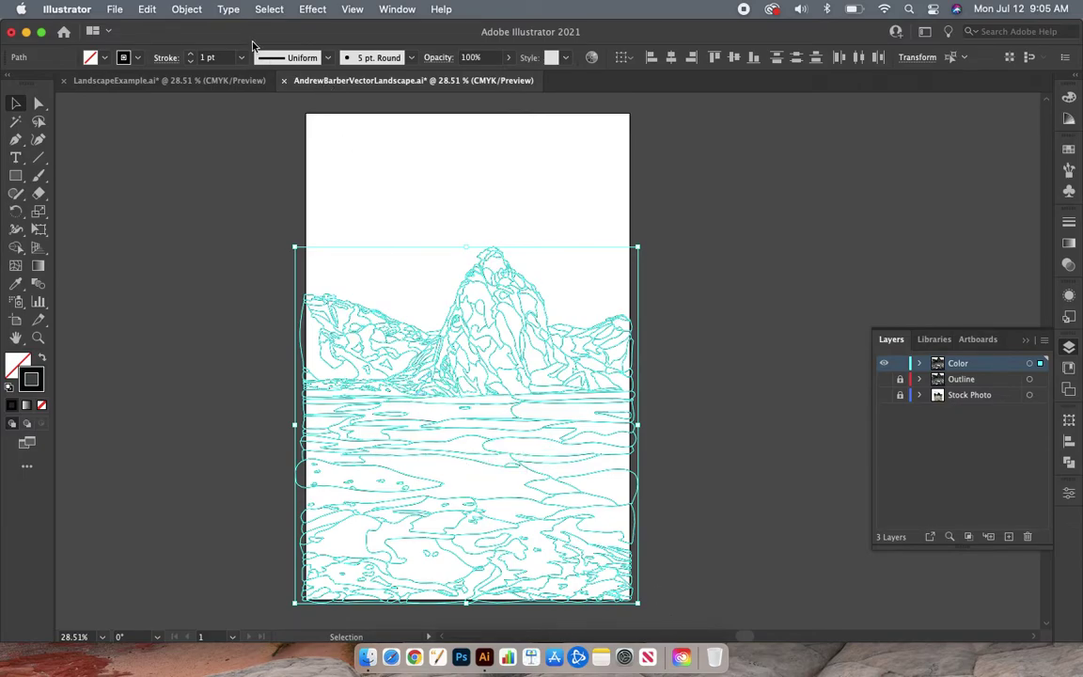
left_click(188, 9)
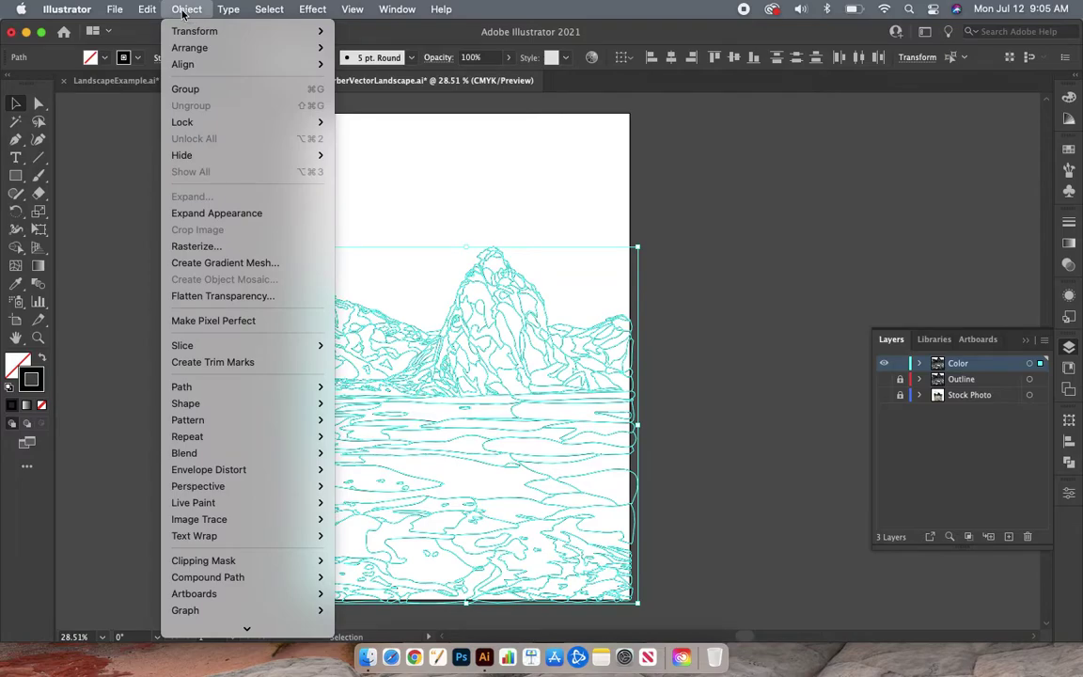
mouse_move(123, 10)
mouse_move(174, 13)
mouse_move(206, 509)
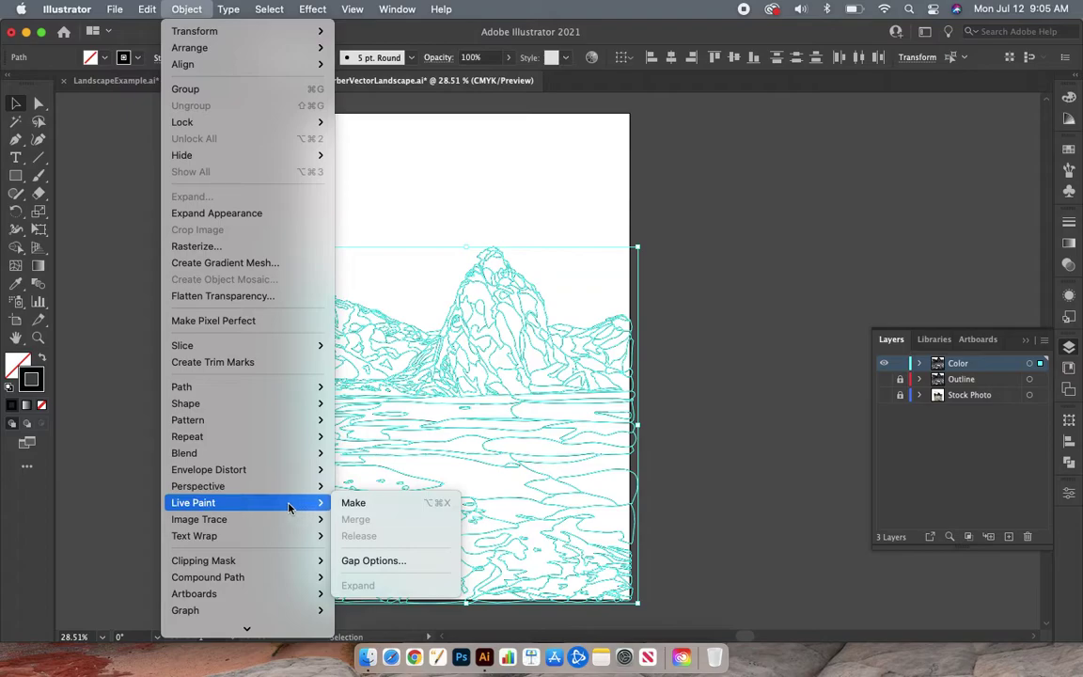
left_click(374, 504)
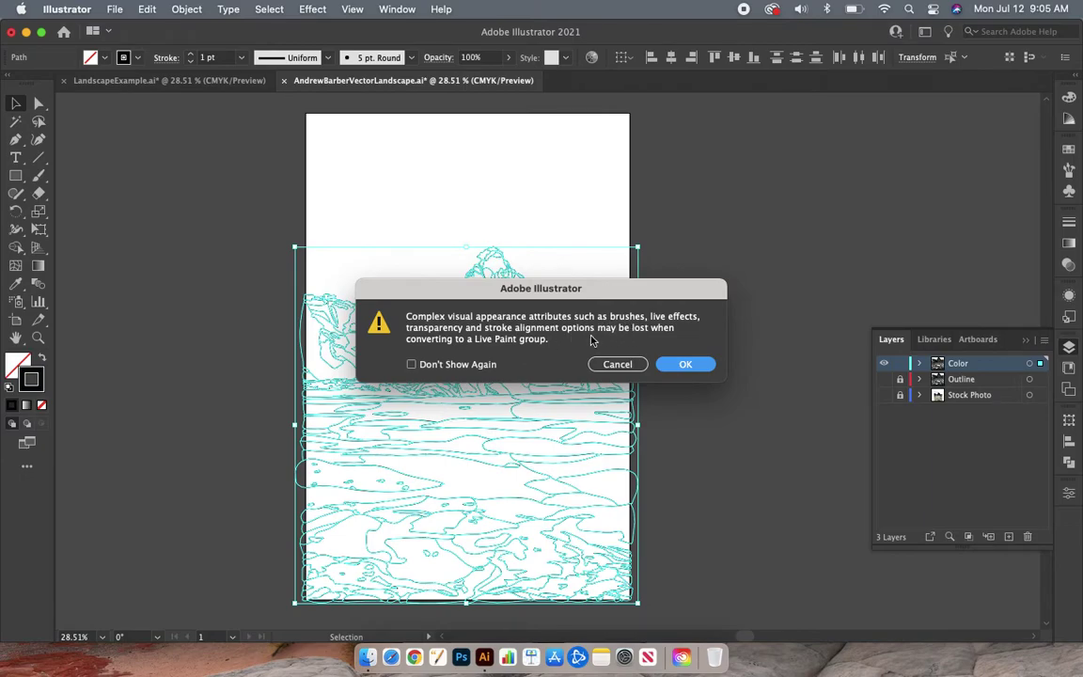
left_click(684, 365)
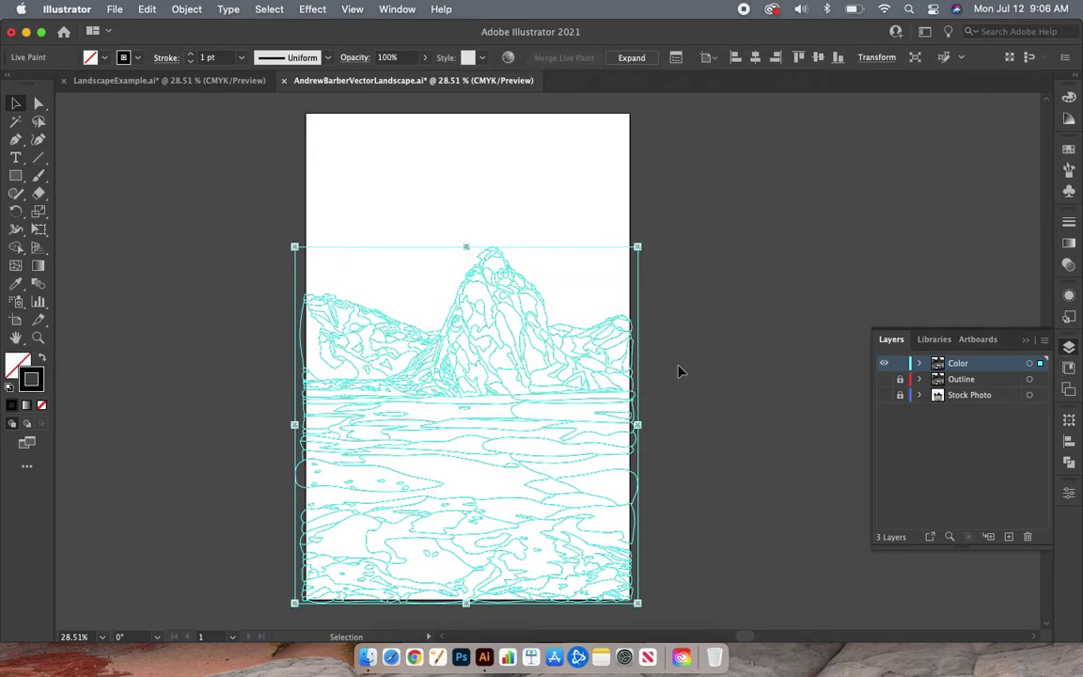
left_click(721, 311)
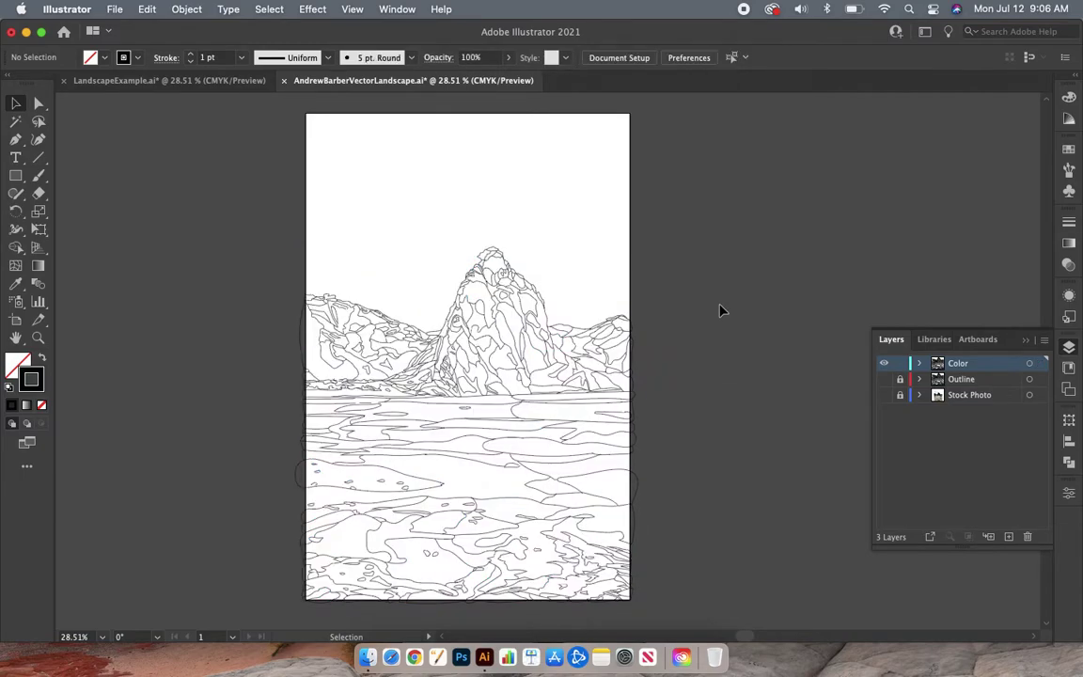
Examine the Live Paint line work across the ground area up close, comparing it with the original Outline layer
key("super+equal")
key("super+equal")
key("super+equal")
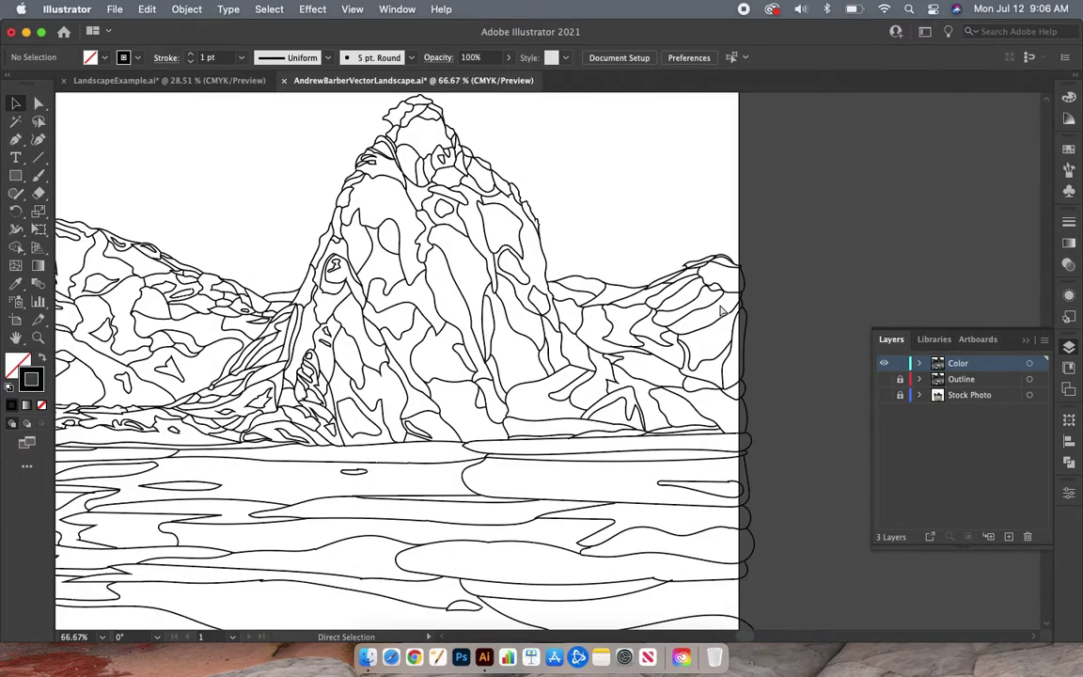
scroll(721, 311, "down", 5)
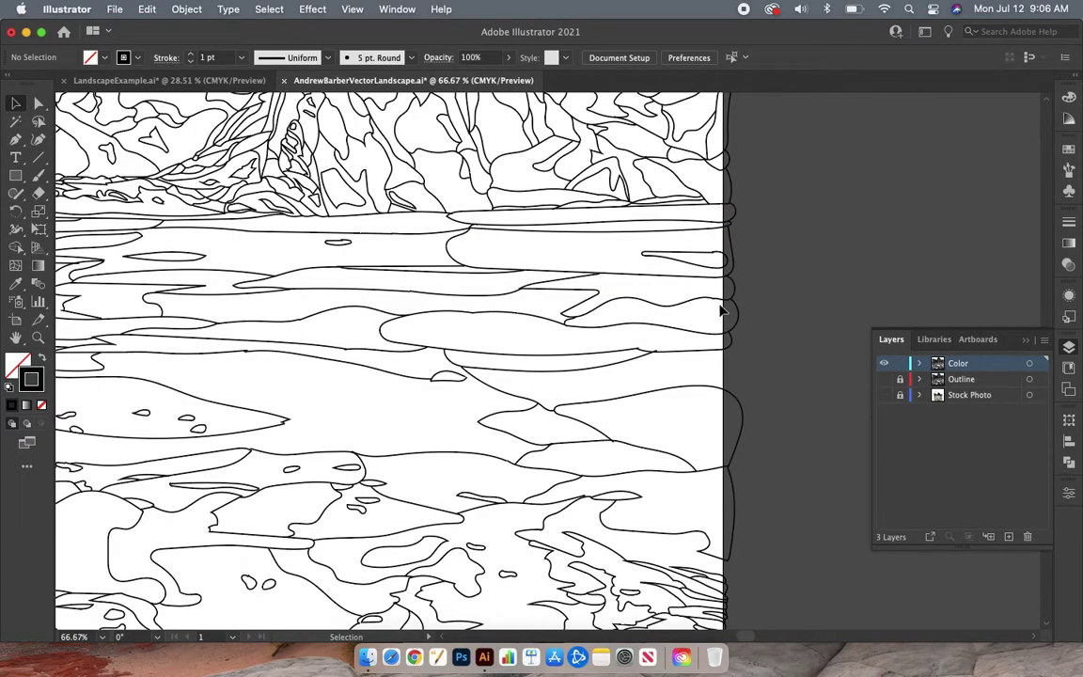
scroll(721, 310, "down", 3)
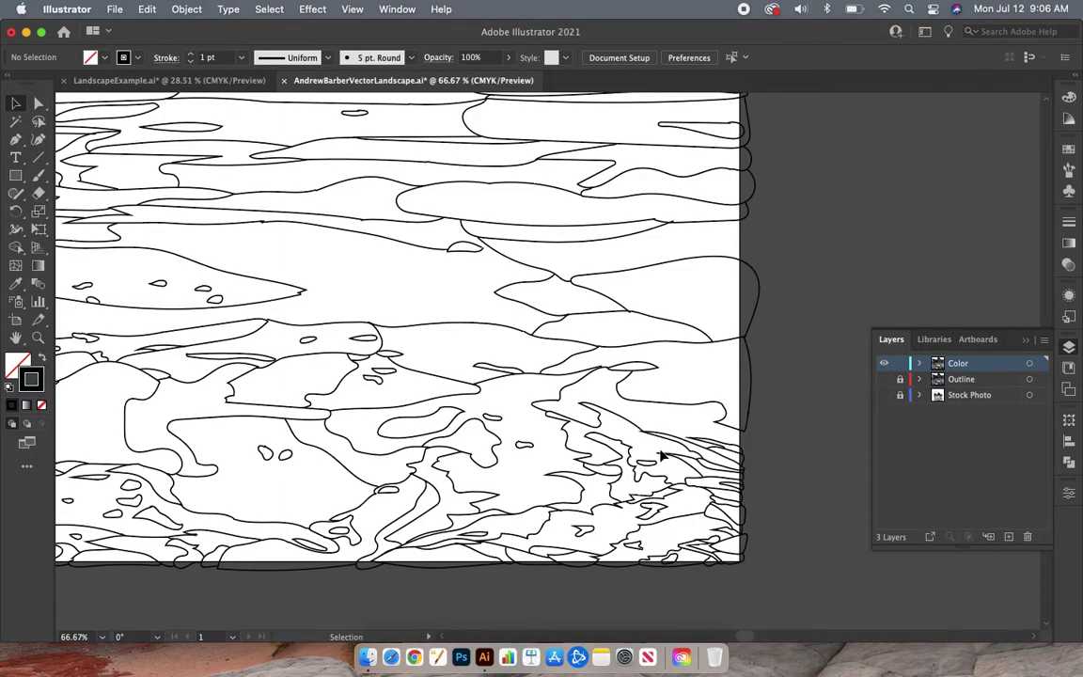
scroll(658, 451, "up", 2)
scroll(658, 452, "left", 3)
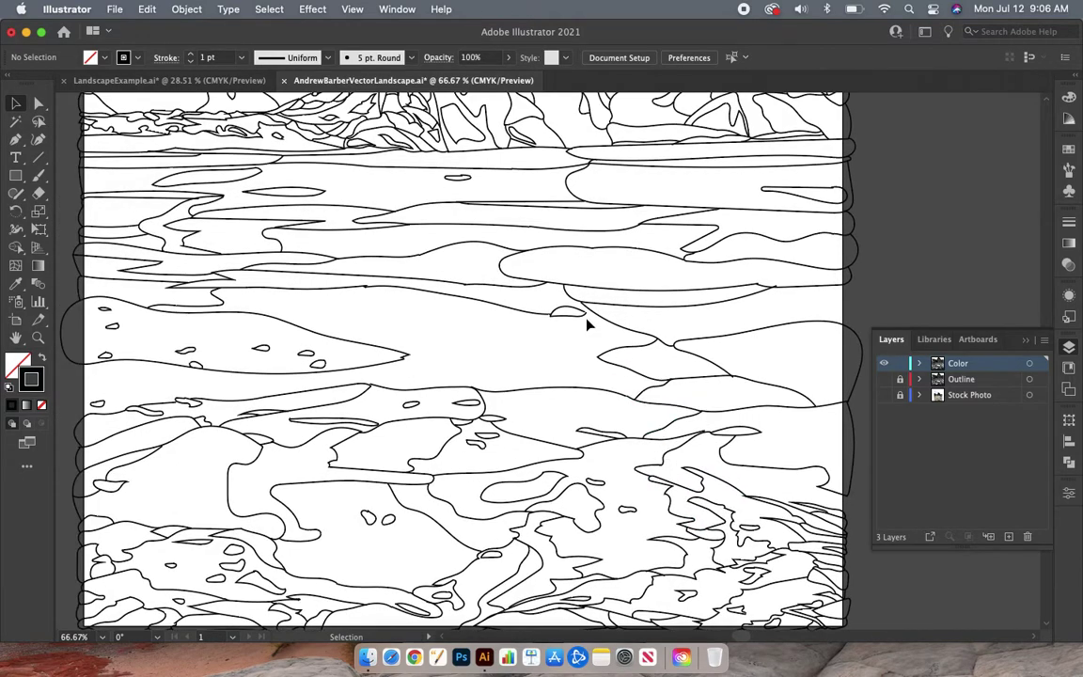
left_click(883, 379)
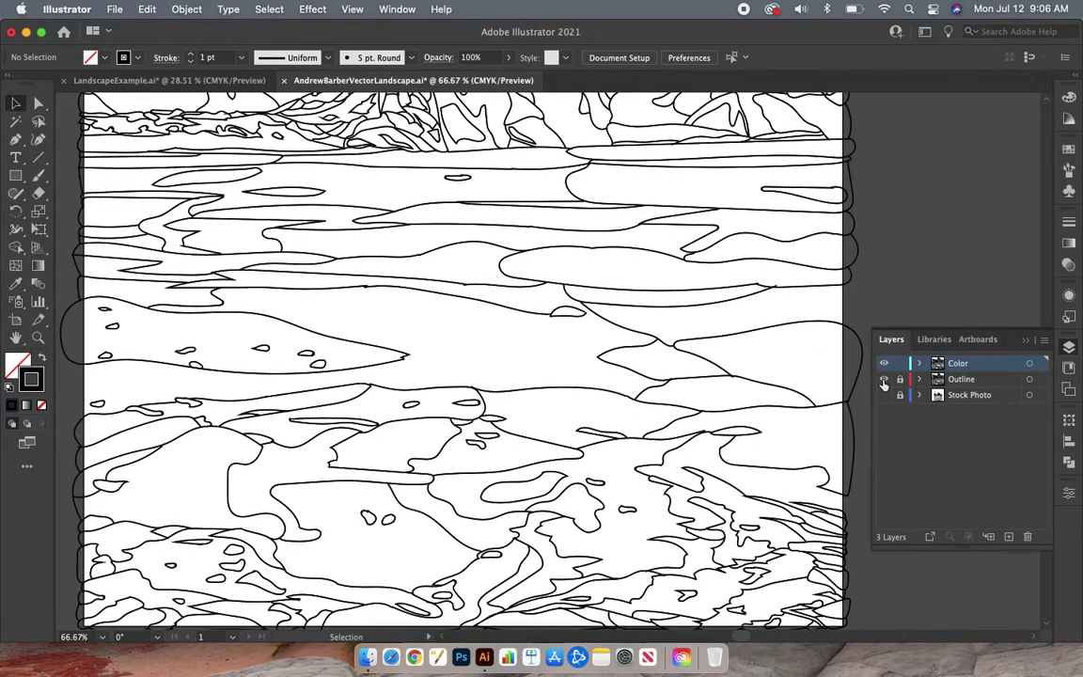
left_click(883, 380)
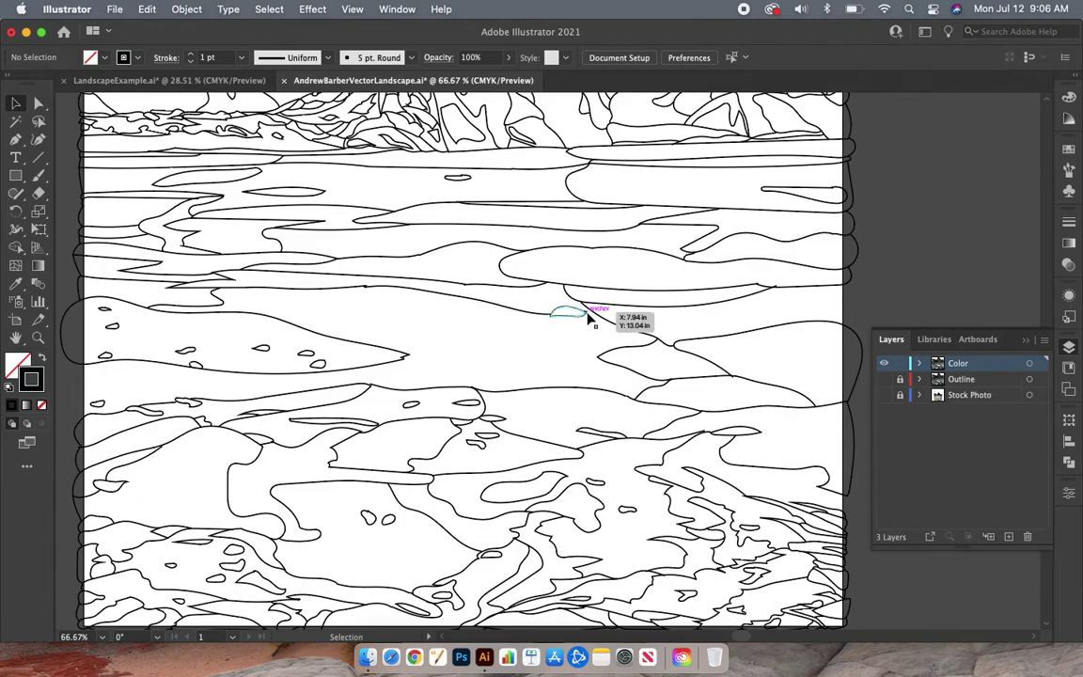
scroll(423, 395, "up", 2)
scroll(423, 394, "left", 4)
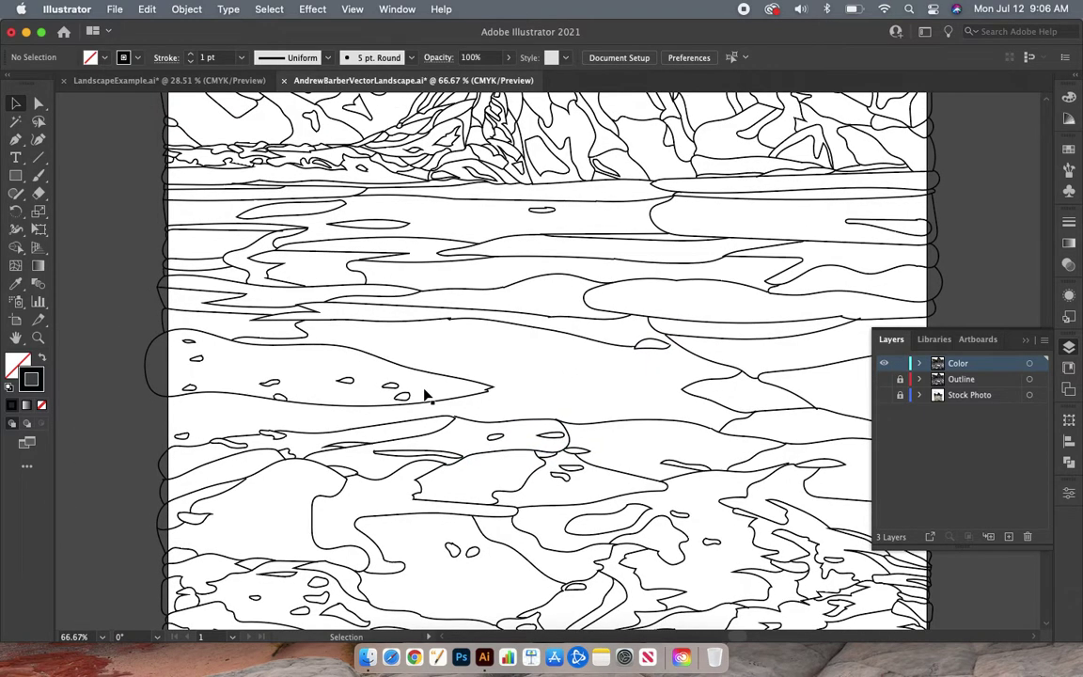
key("super+minus")
key("super+minus")
key("super+minus")
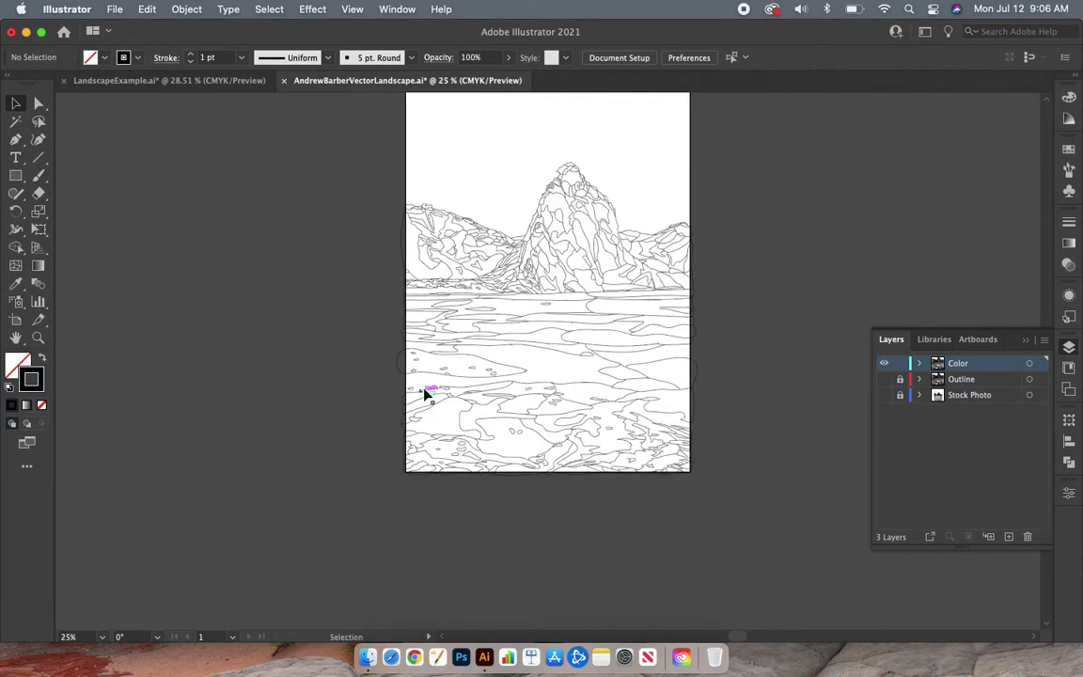
scroll(342, 362, "up", 3)
scroll(341, 362, "right", 2)
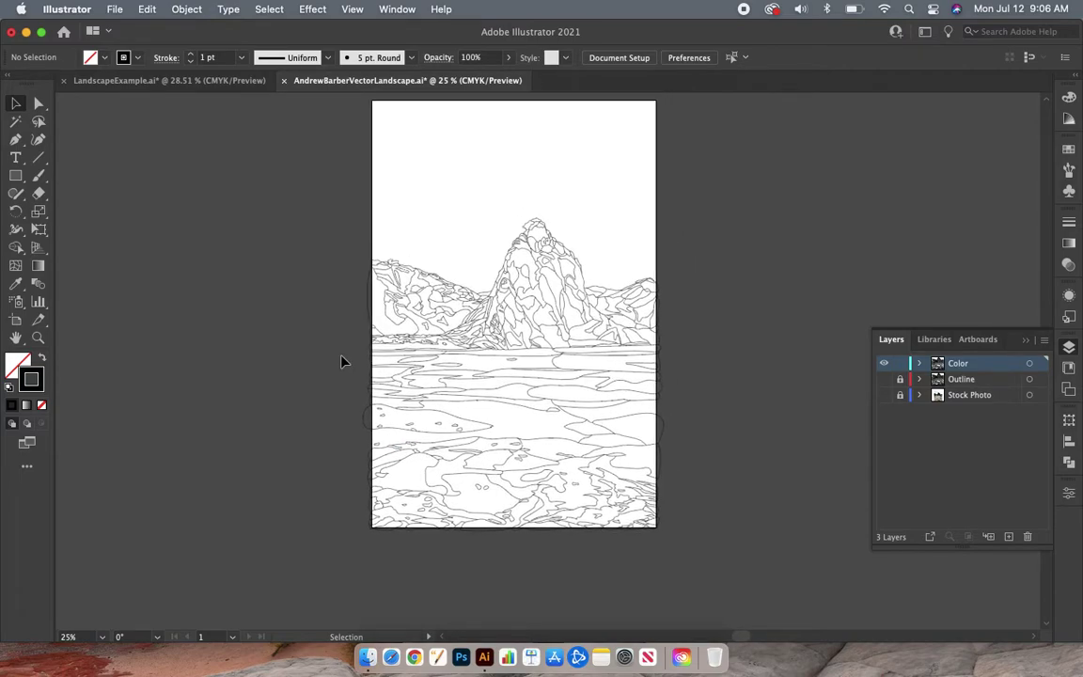
Show the Stock Photo layer and confirm its layer options with Dim Images to switched off
left_click(883, 396)
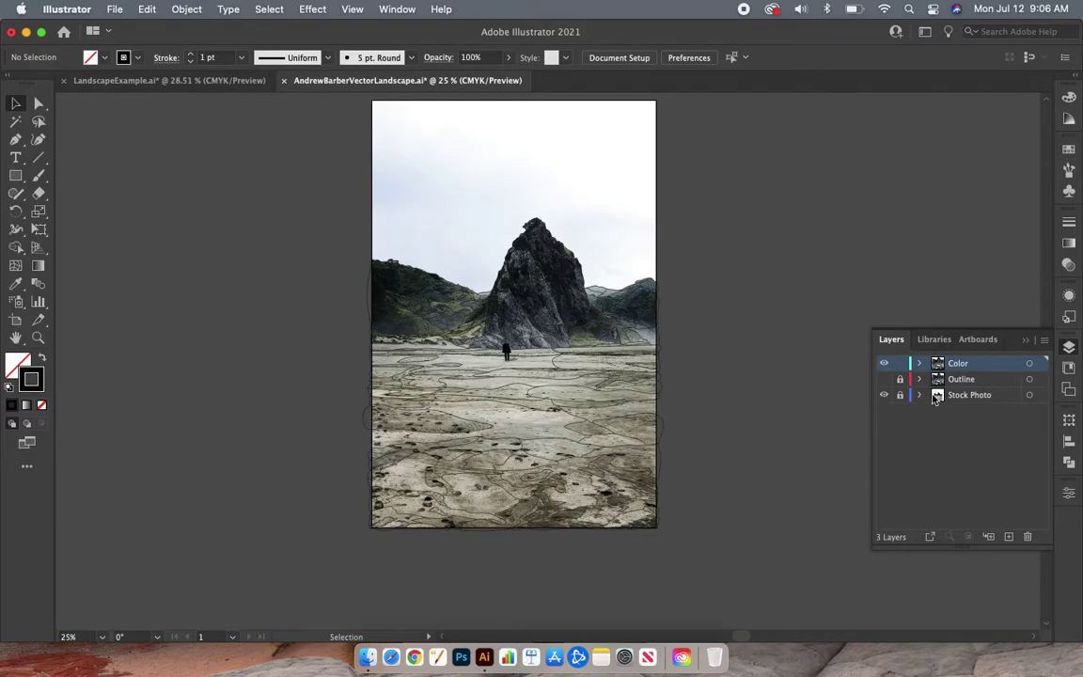
left_click(999, 398)
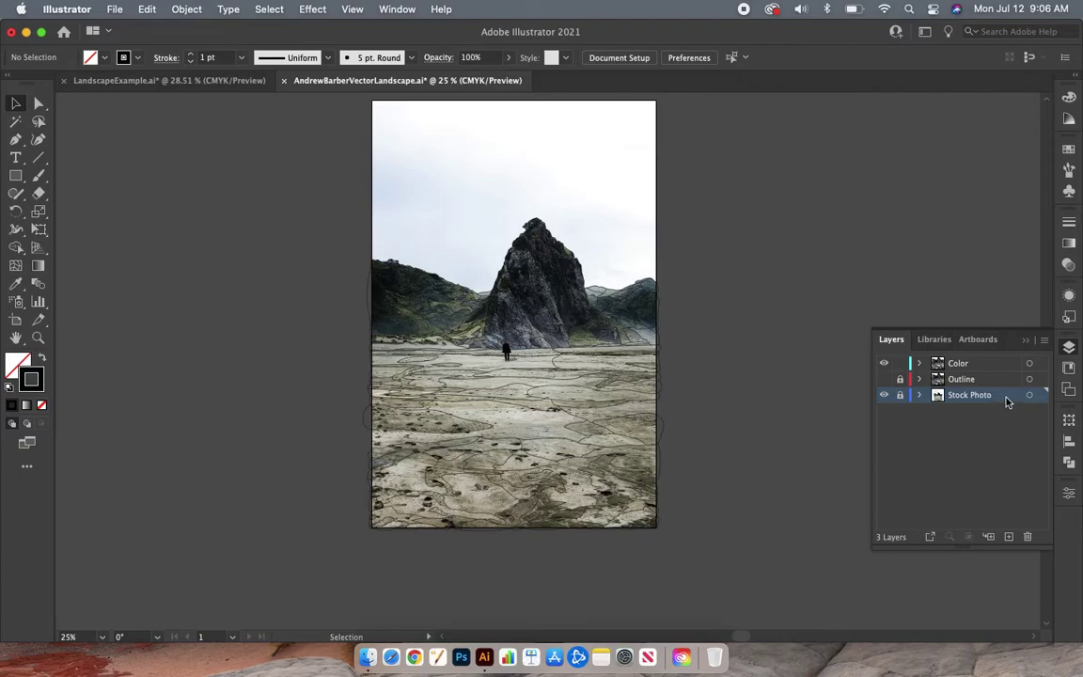
double_click(1006, 399)
left_click(834, 402)
left_click(835, 402)
left_click(835, 401)
left_click(835, 402)
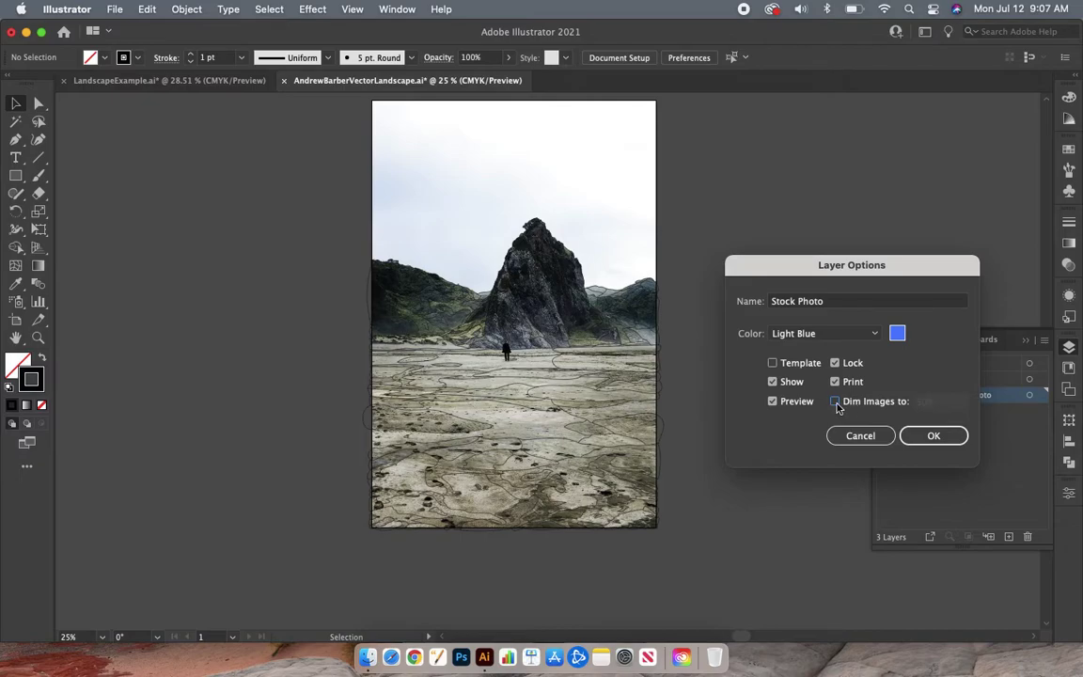
left_click(921, 438)
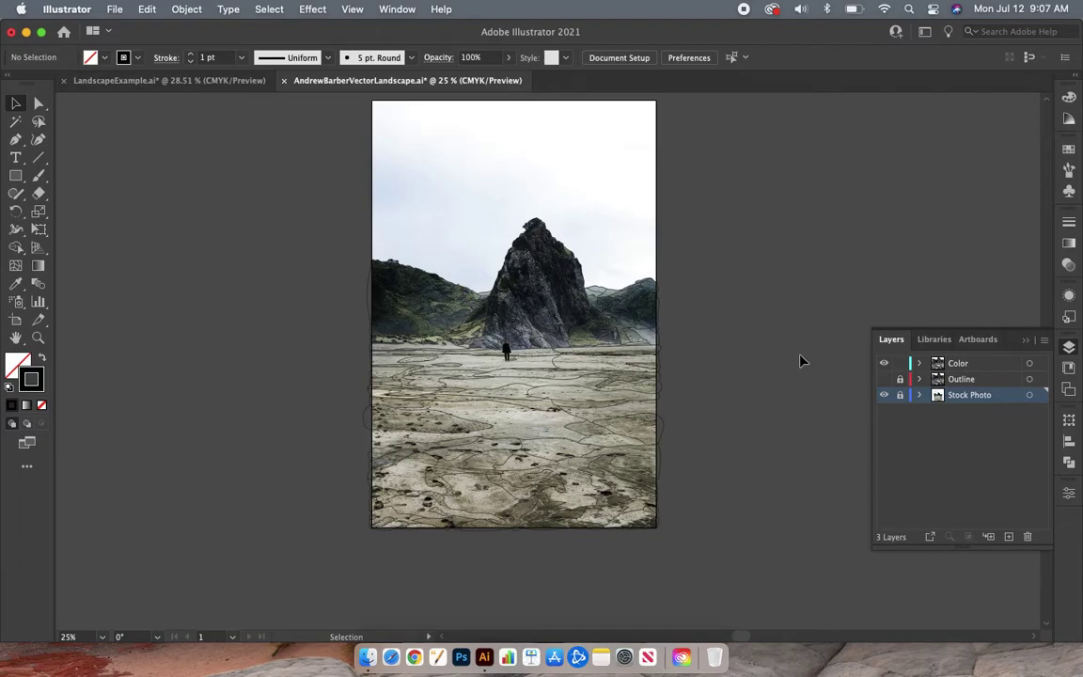
Make the Color layer active and magnify the central rock formation to 200%
scroll(609, 355, "up", 3)
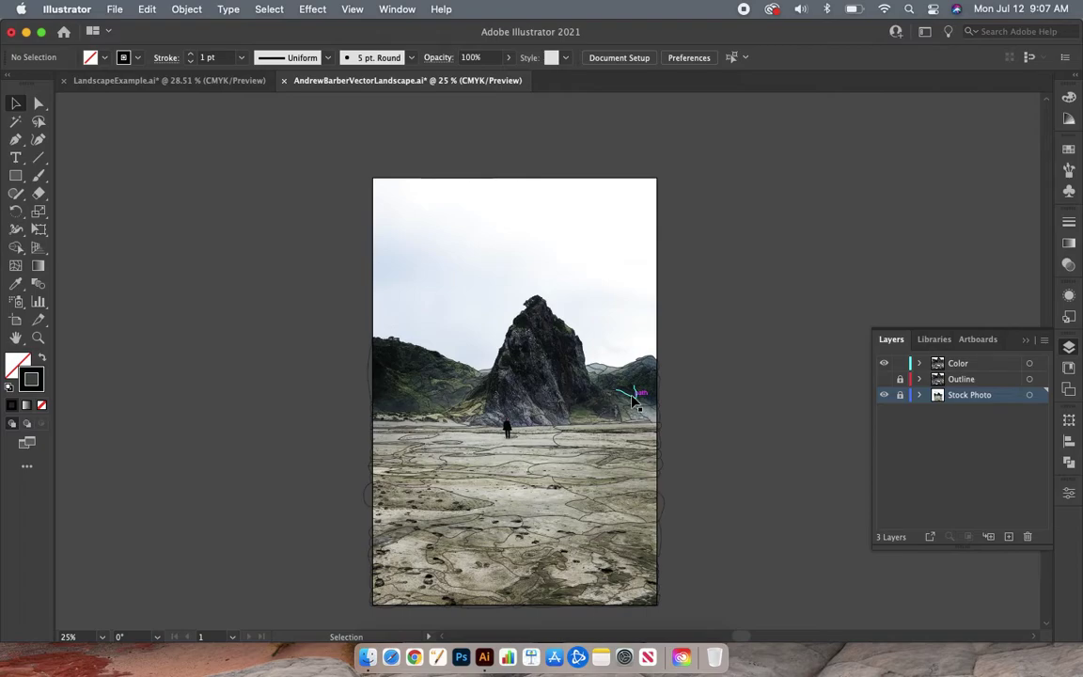
left_click(994, 364)
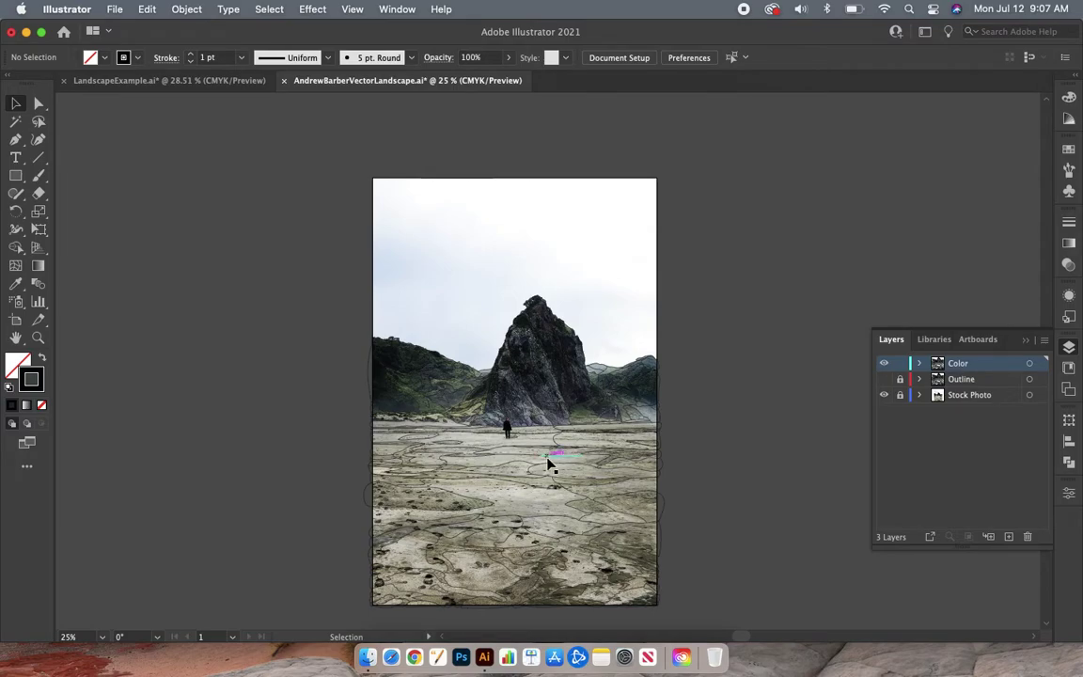
key("super+equal")
key("super+equal")
key("super+equal")
key("super+equal")
key("super+equal")
key("super+equal")
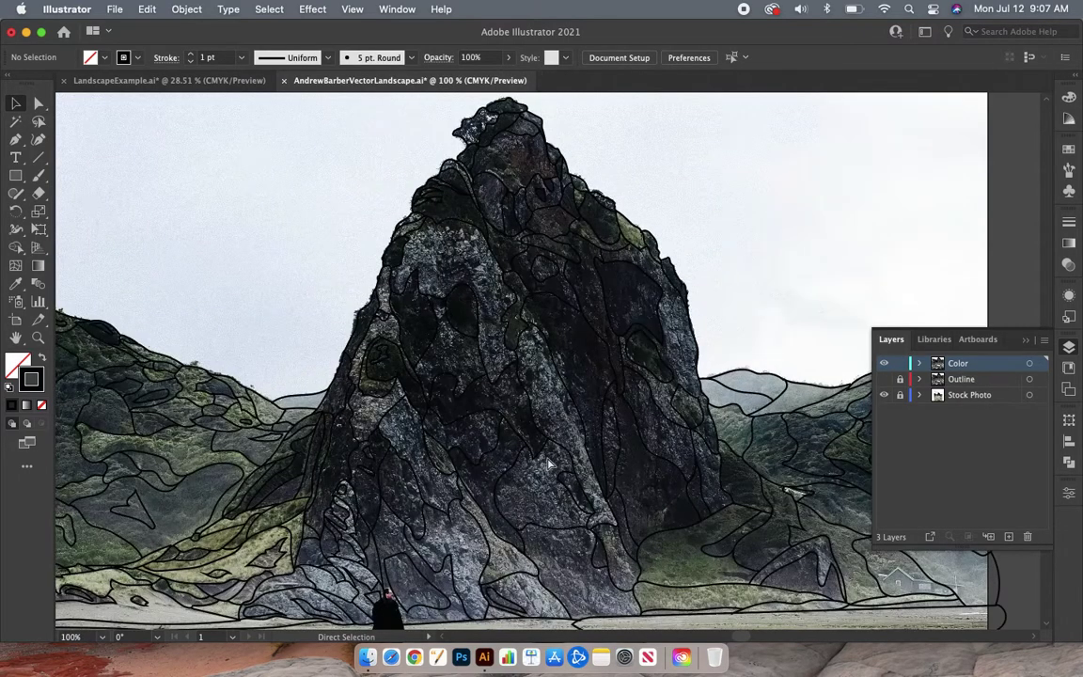
scroll(550, 462, "up", 10)
scroll(550, 462, "left", 5)
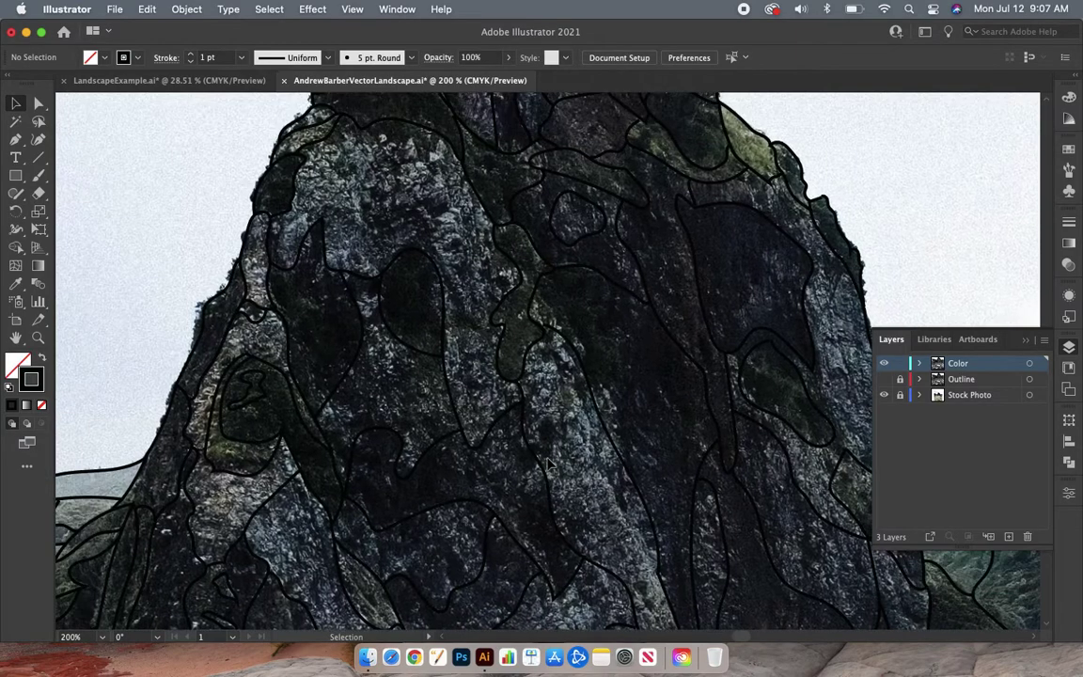
Examine the rock peak's line work at 200%, comparing it with the Stock Photo layer hidden and shown
scroll(550, 463, "right", 3)
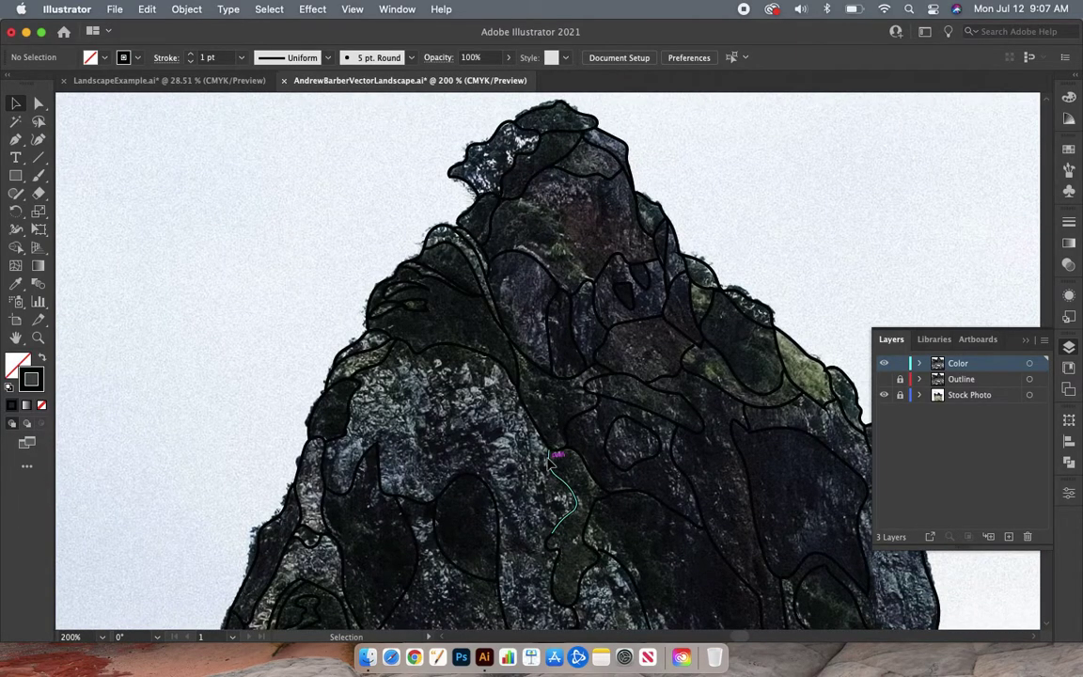
scroll(550, 462, "up", 3)
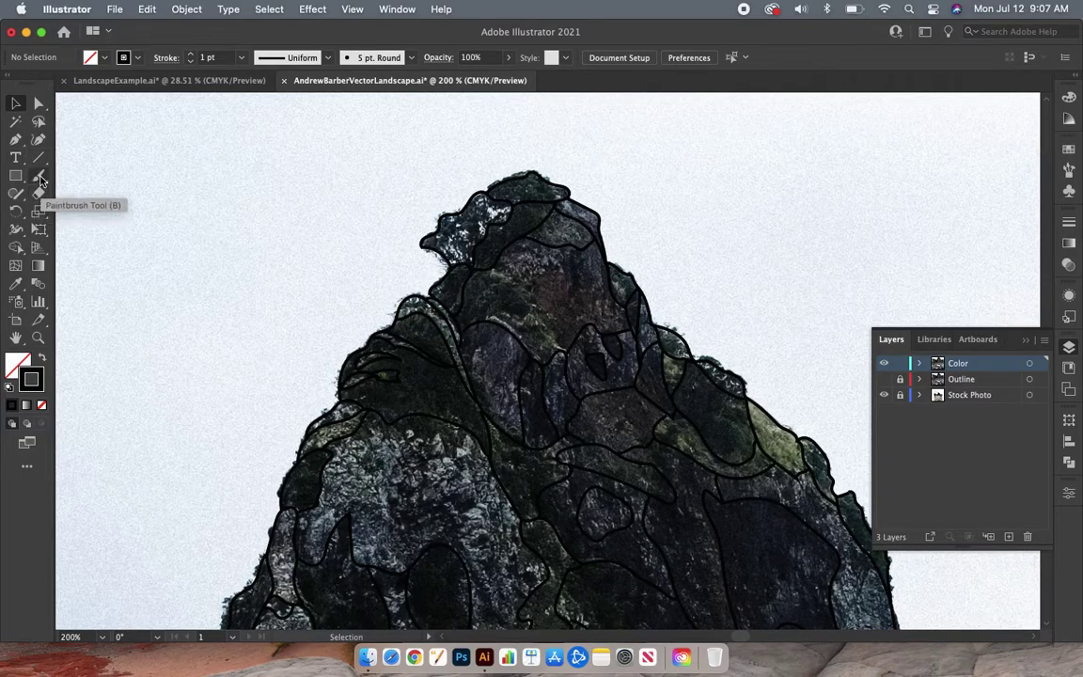
left_click(18, 103)
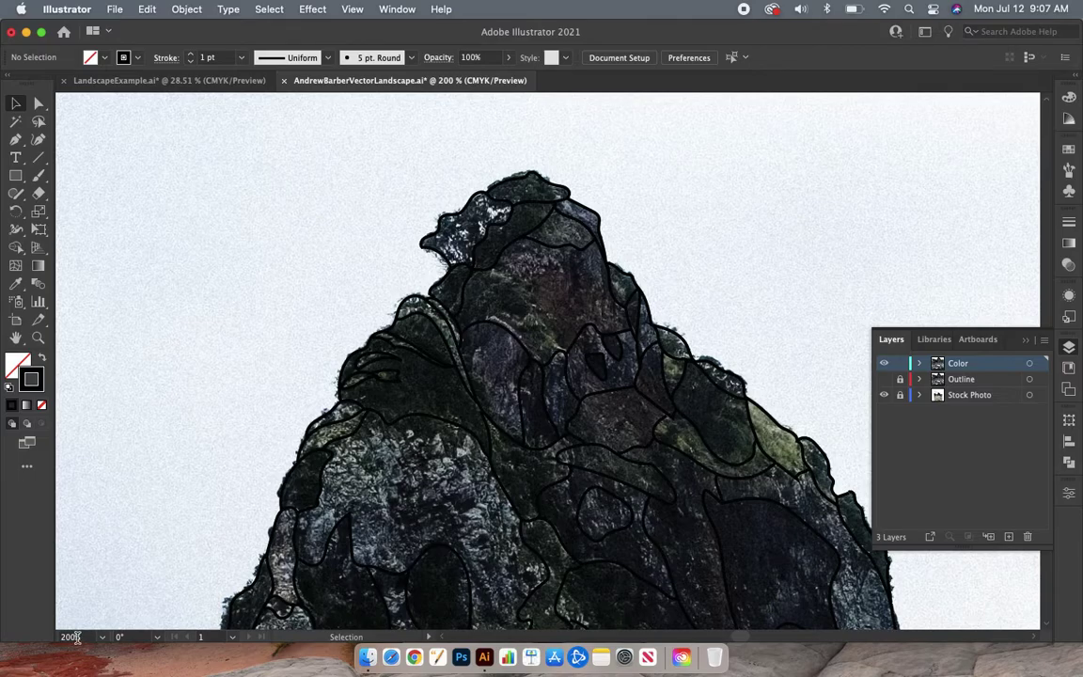
key("super+plus")
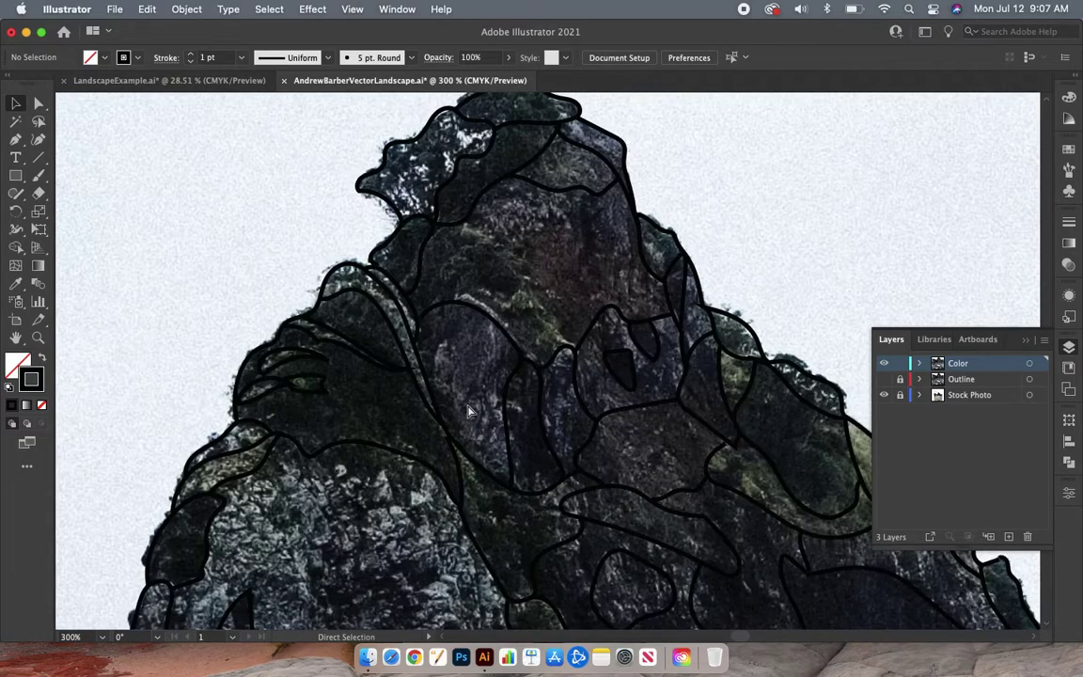
key("super+minus")
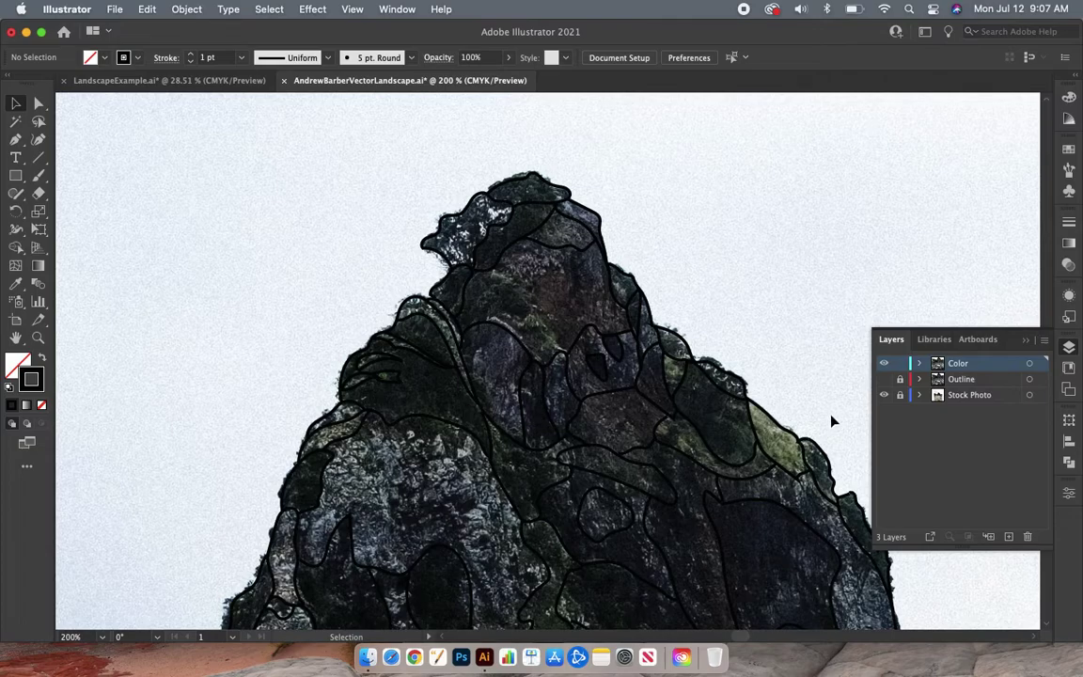
left_click(883, 395)
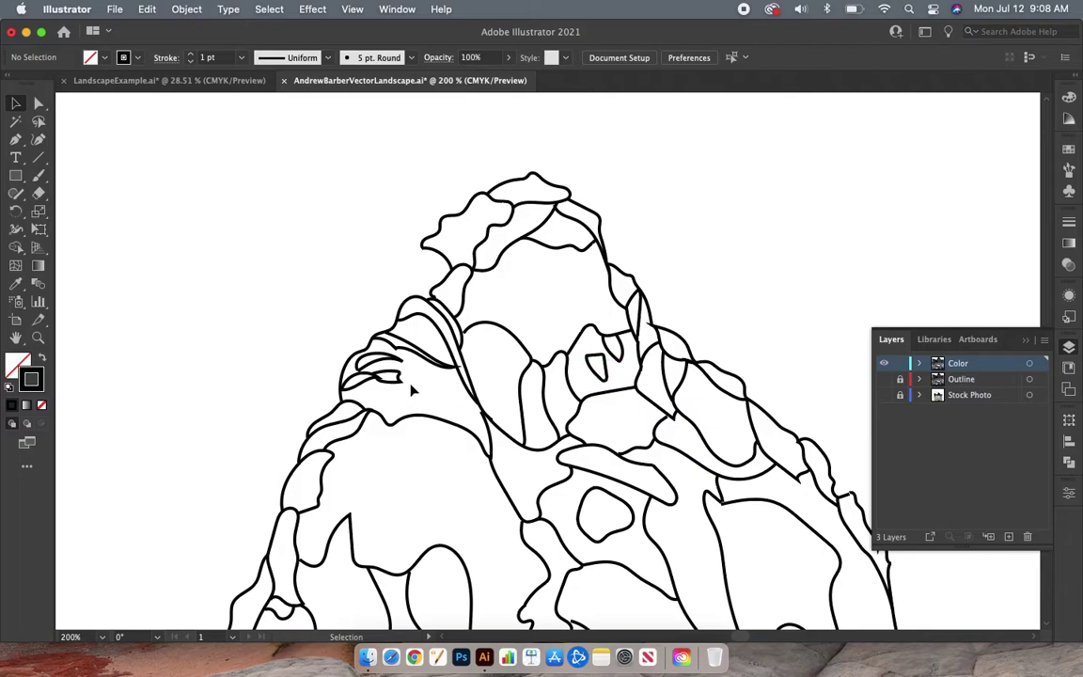
left_click(883, 395)
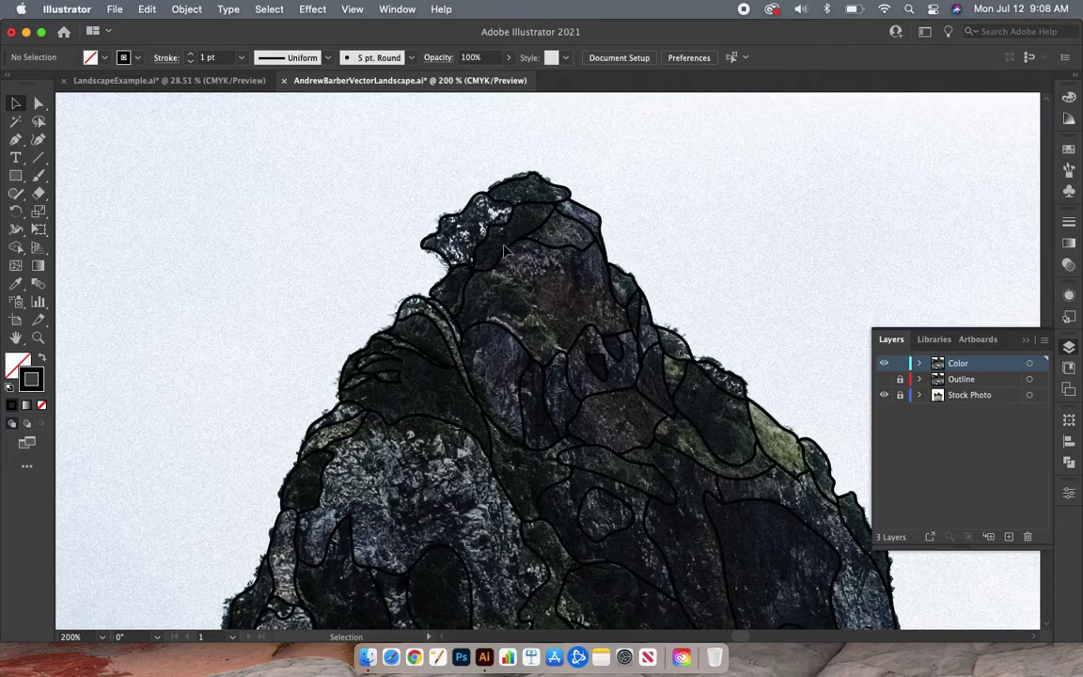
Swap fill and stroke, then fill the jagged outcrop on the peak's left side with dark slate blue sampled from the photo
key("i")
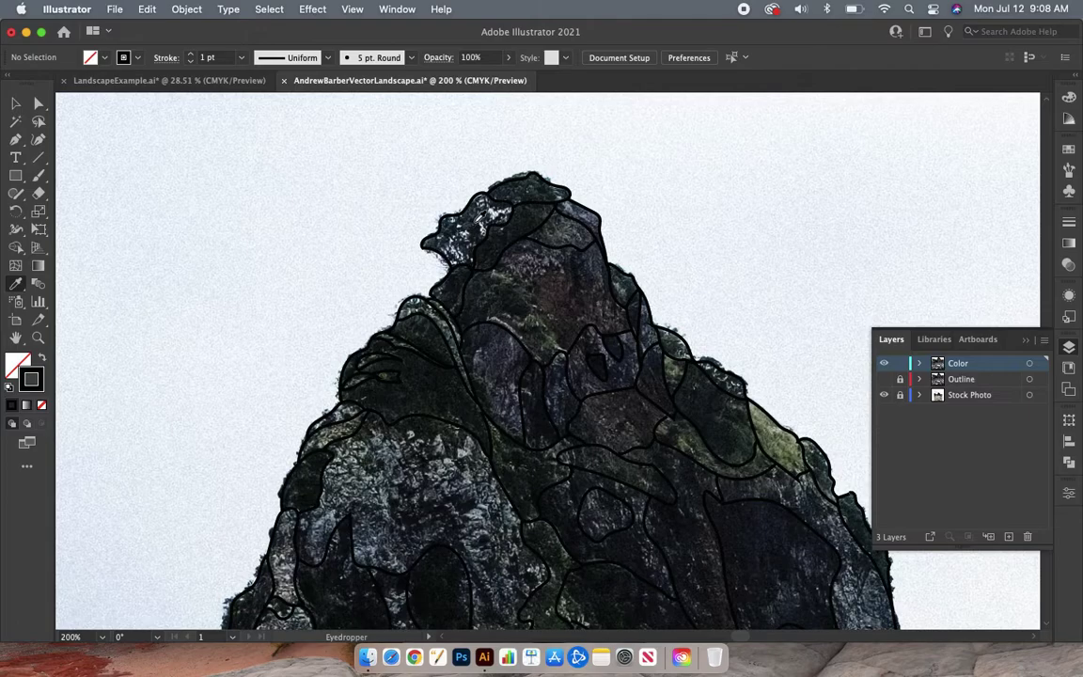
key("shift+x")
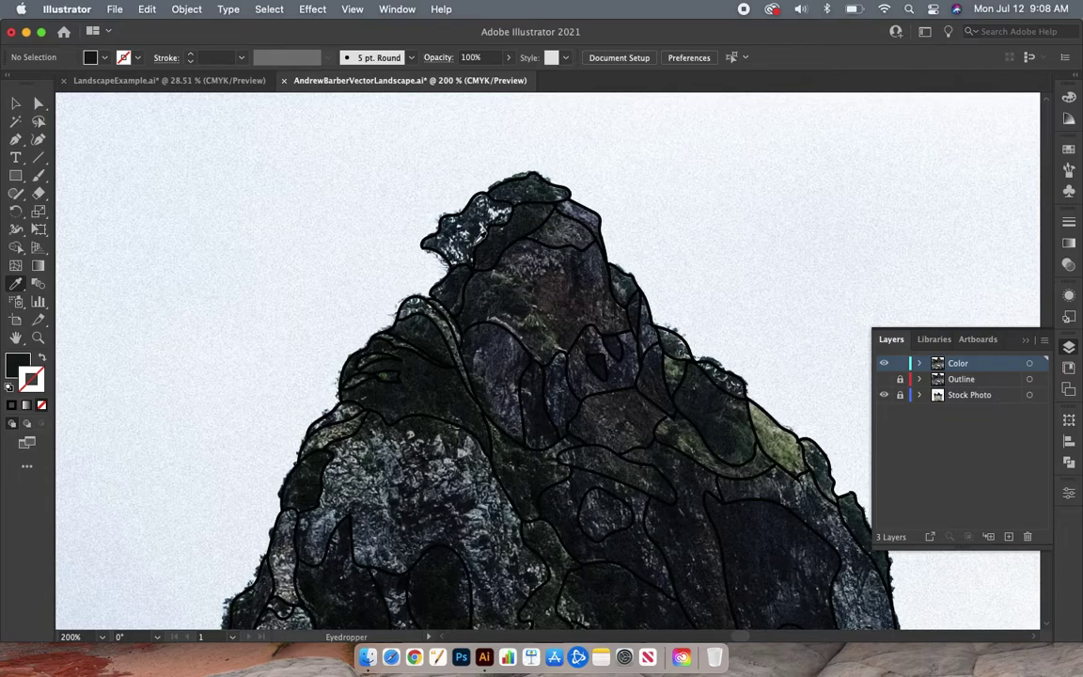
left_click(478, 205)
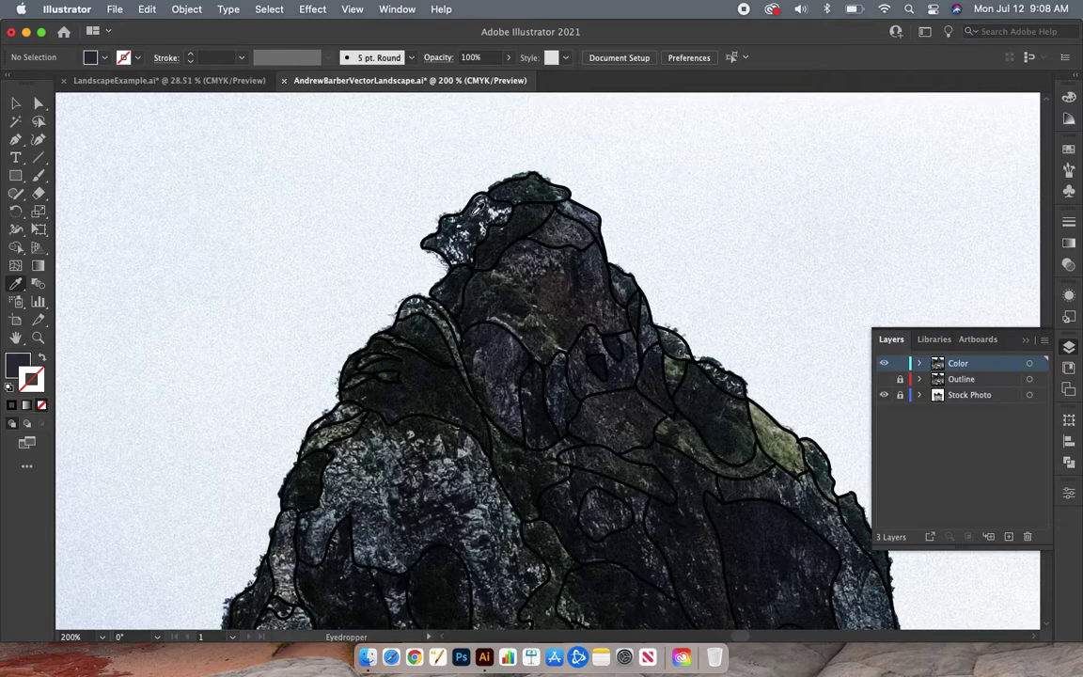
key("k")
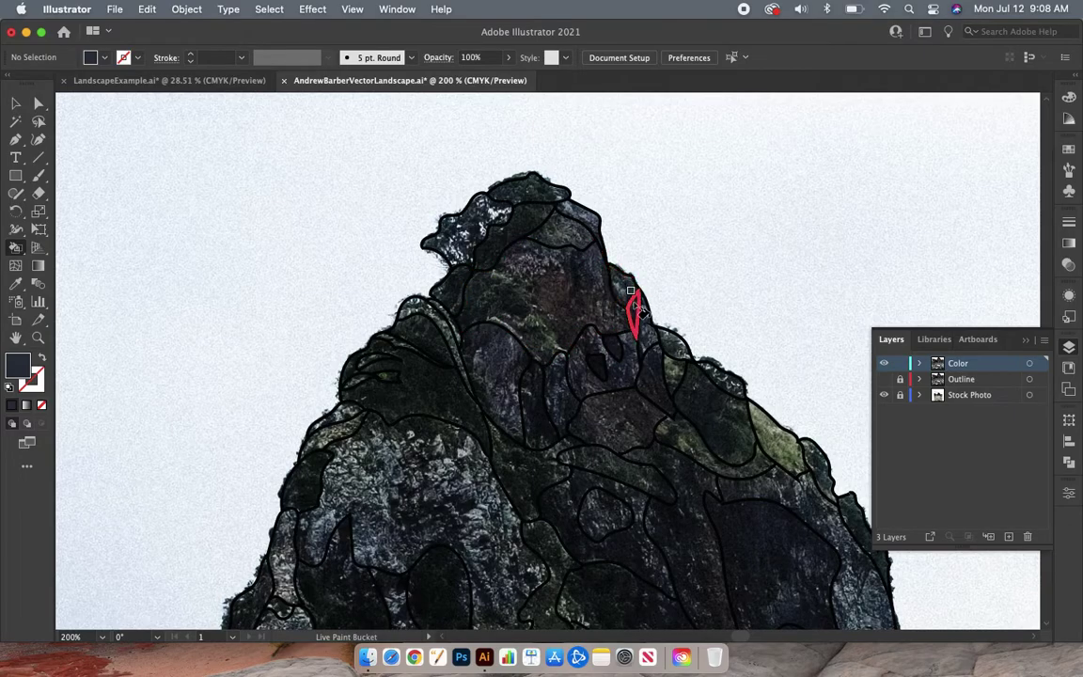
left_click(463, 229)
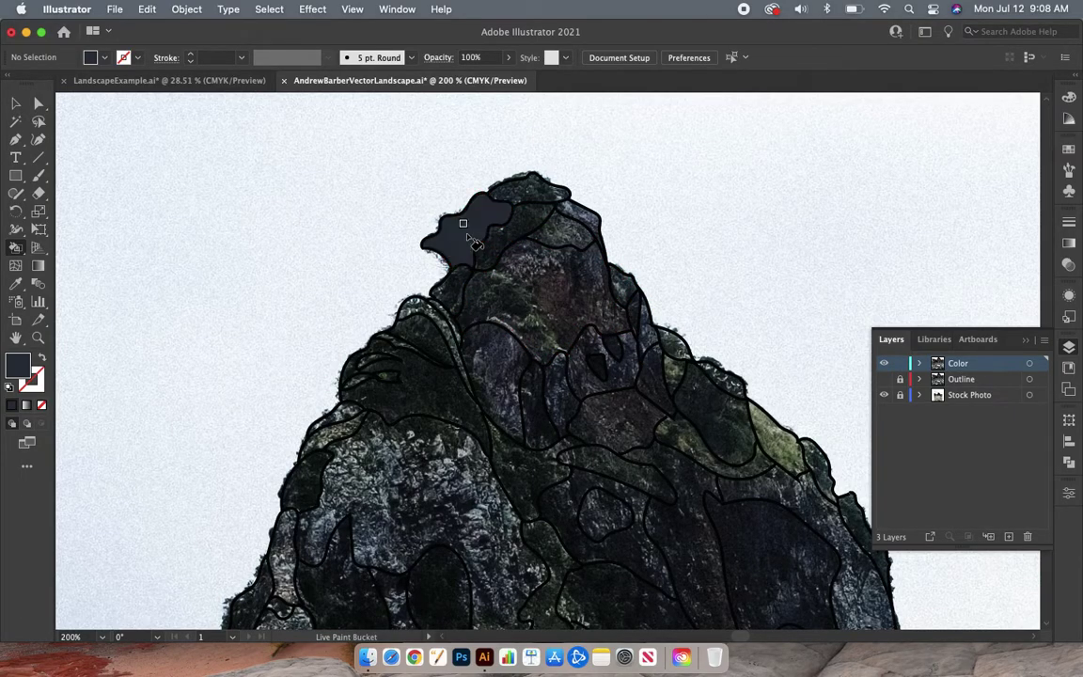
Live Paint the summit cap in sampled dark grey-green and the curved face just below it in a sampled darker green
key("i")
left_click(538, 193)
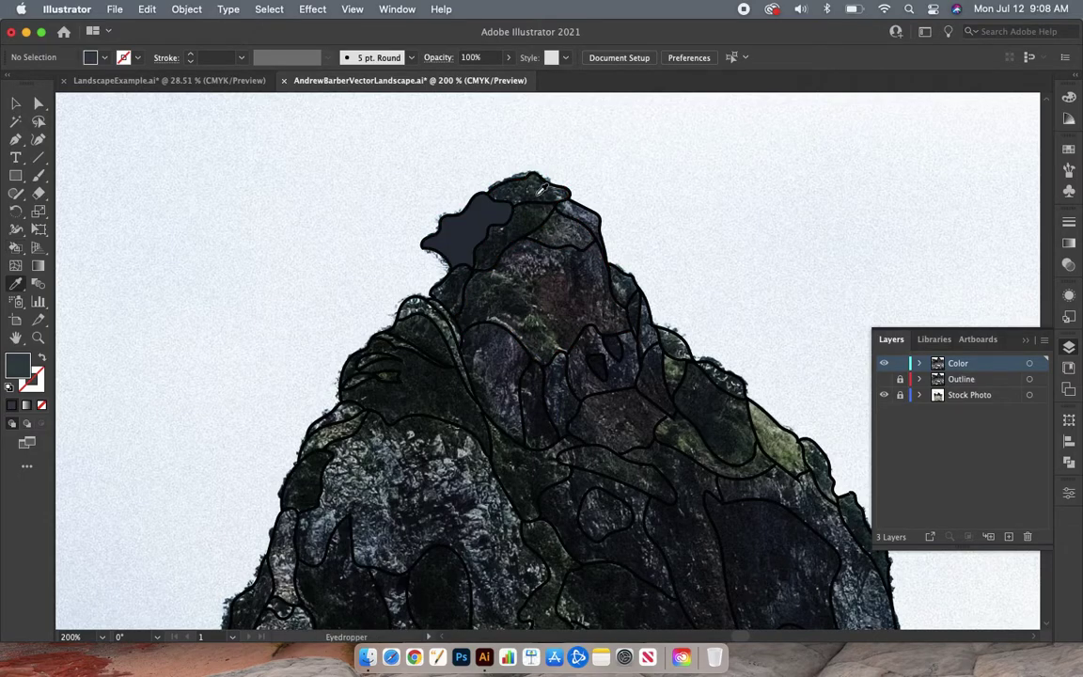
key("k")
left_click(533, 184)
key("i")
left_click(530, 217)
key("k")
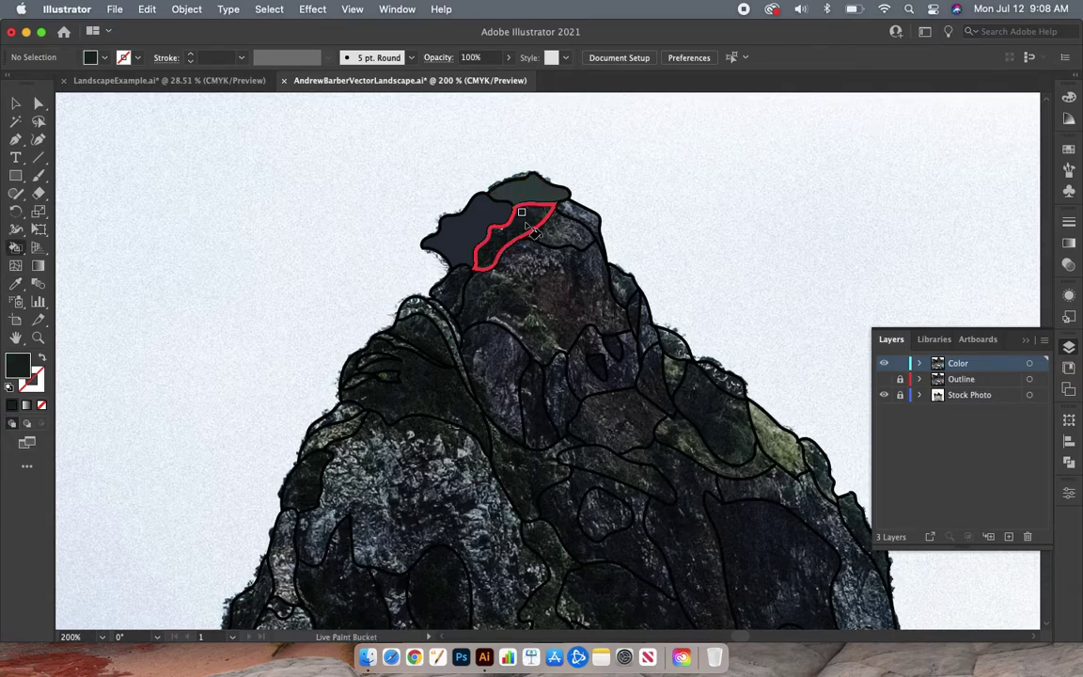
left_click(523, 218)
Fill the grey face beneath the summit cap and the bluish sliver along its right edge with their sampled photo colors
key("i")
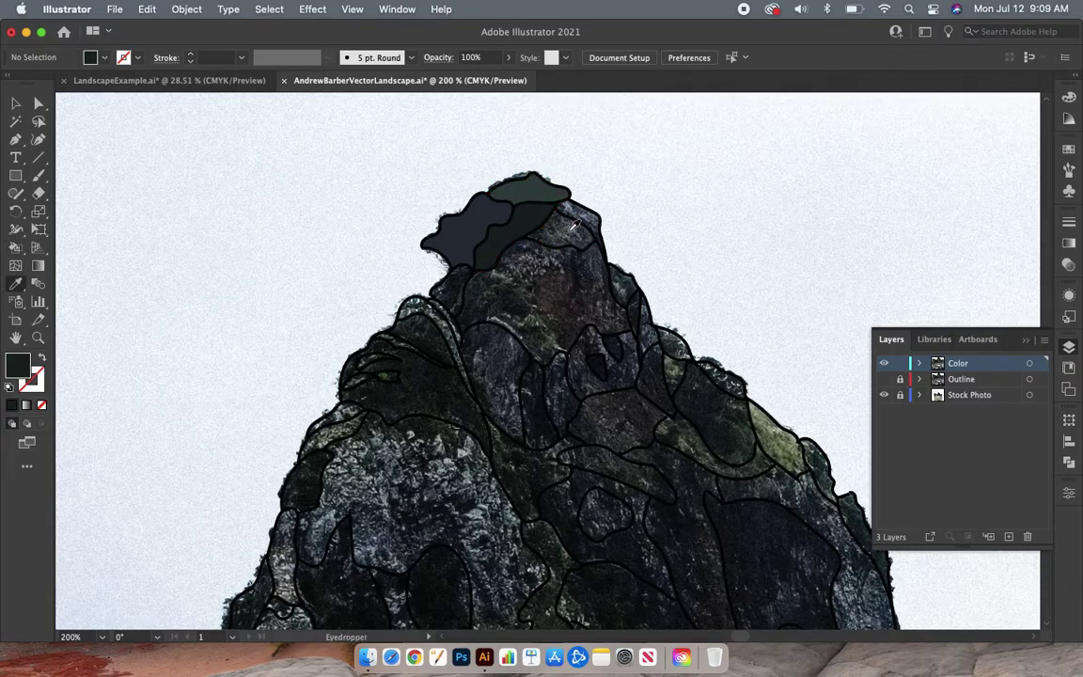
left_click(513, 207)
key("k")
left_click(581, 231)
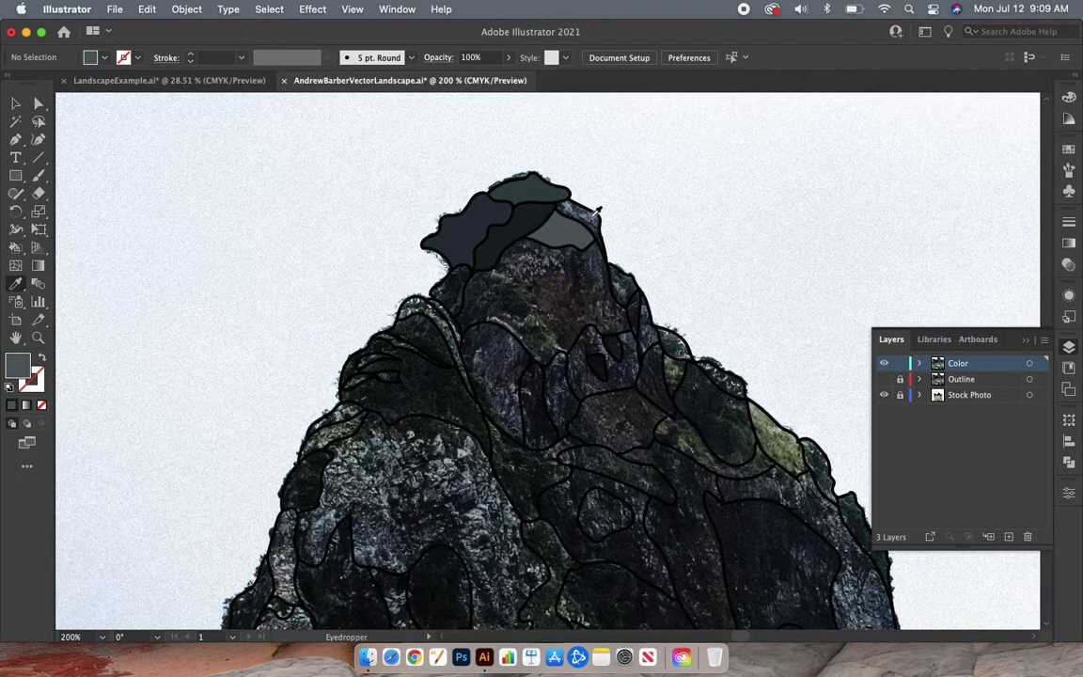
left_click(587, 207)
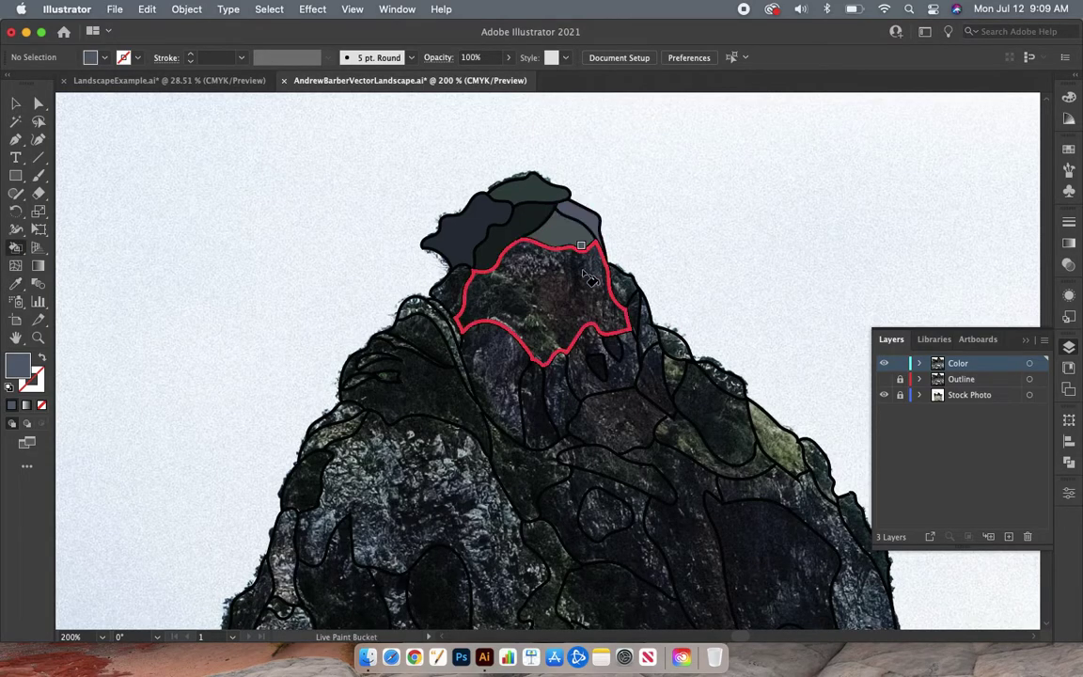
Fill the large central face of the peak with sampled dark brown and the rounded face at its lower left with dark purple
key("i")
left_click(561, 291)
key("k")
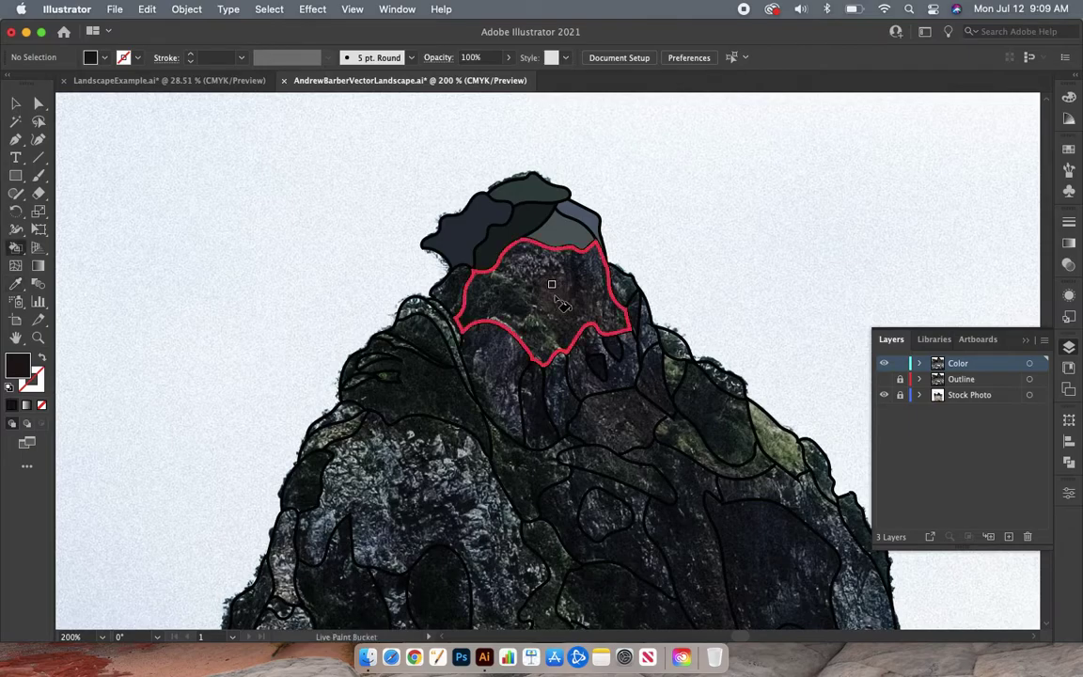
left_click(554, 285)
key("i")
left_click(505, 355)
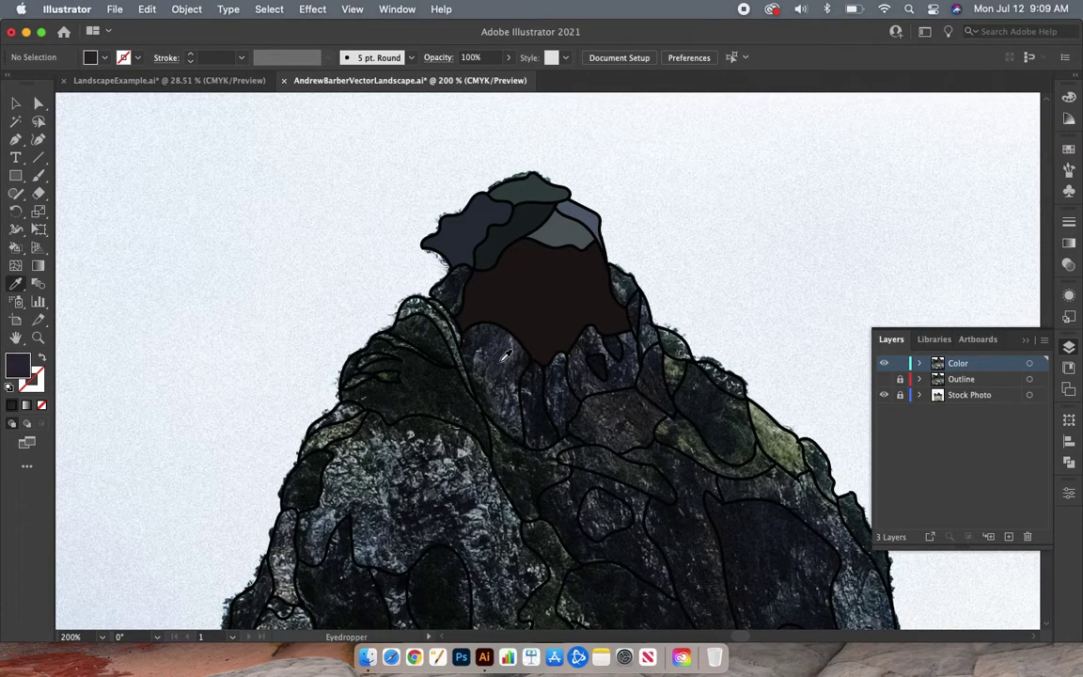
key("k")
left_click(498, 376)
Fill the two narrow vertical faces beside the dark purple face with near-black colors sampled from the photo
key("i")
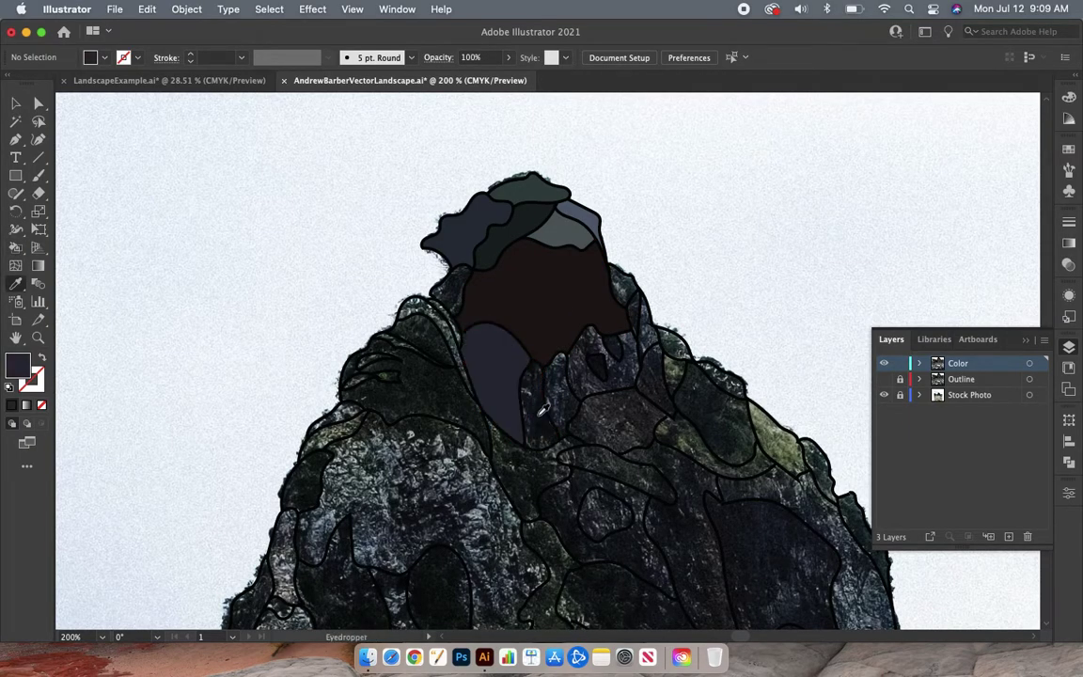
key("k")
left_click(543, 402)
key("i")
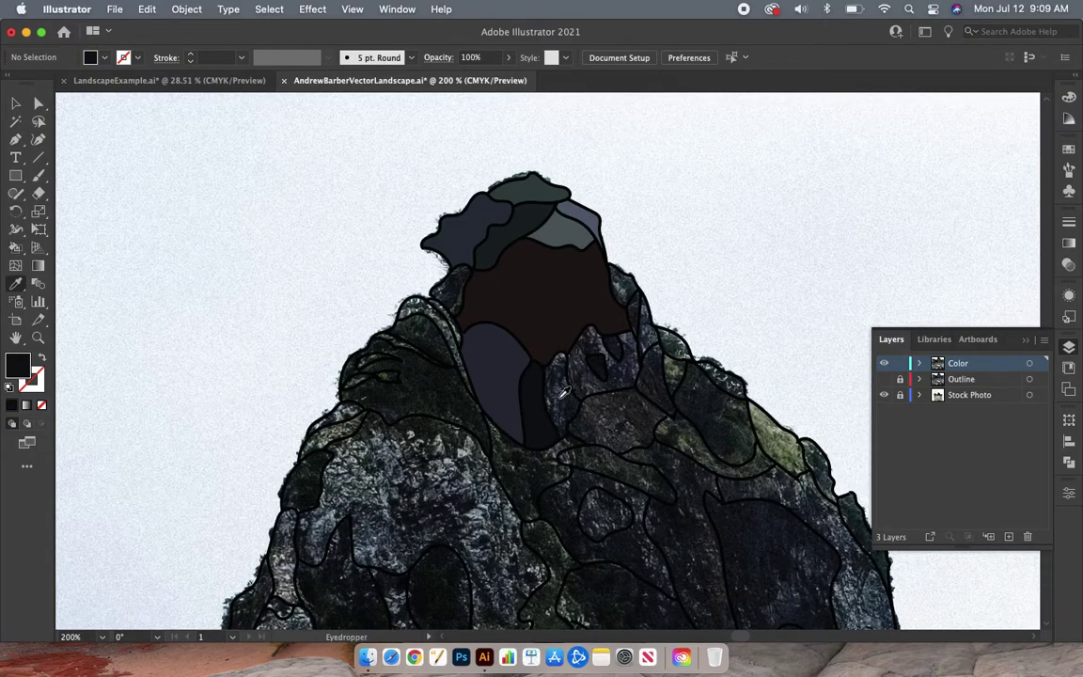
key("k")
left_click(594, 374)
Fill the face right of the narrow dark strips with sampled grey-purple and the two small shapes inside it with darker tones
key("i")
left_click(532, 338)
key("k")
left_click(602, 362)
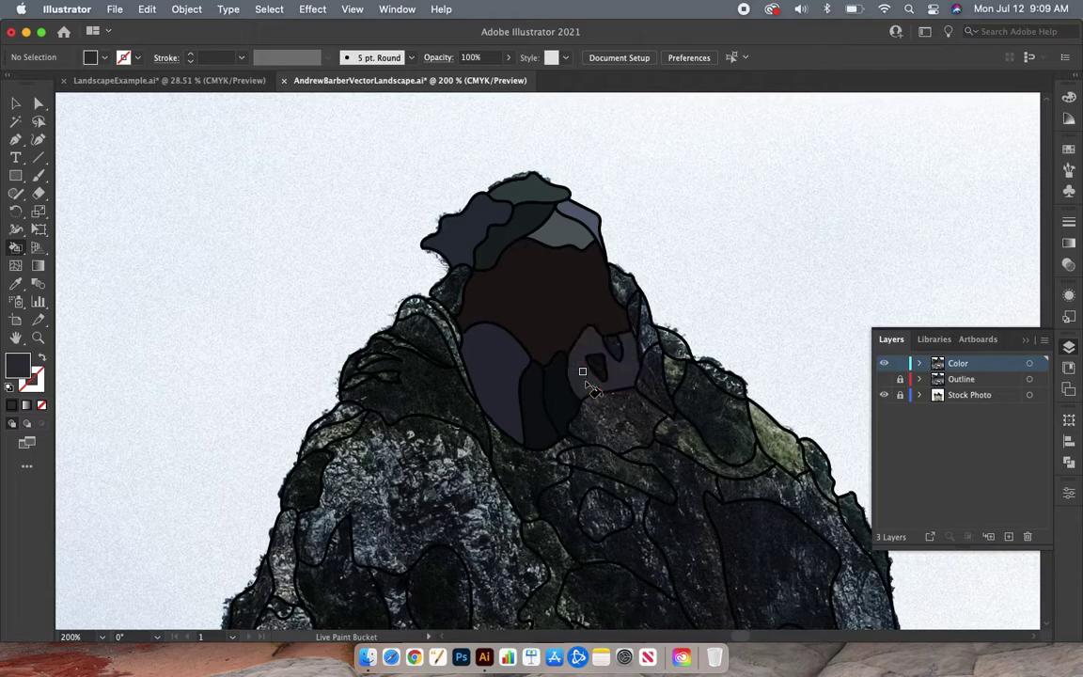
key("i")
key("k")
key("i")
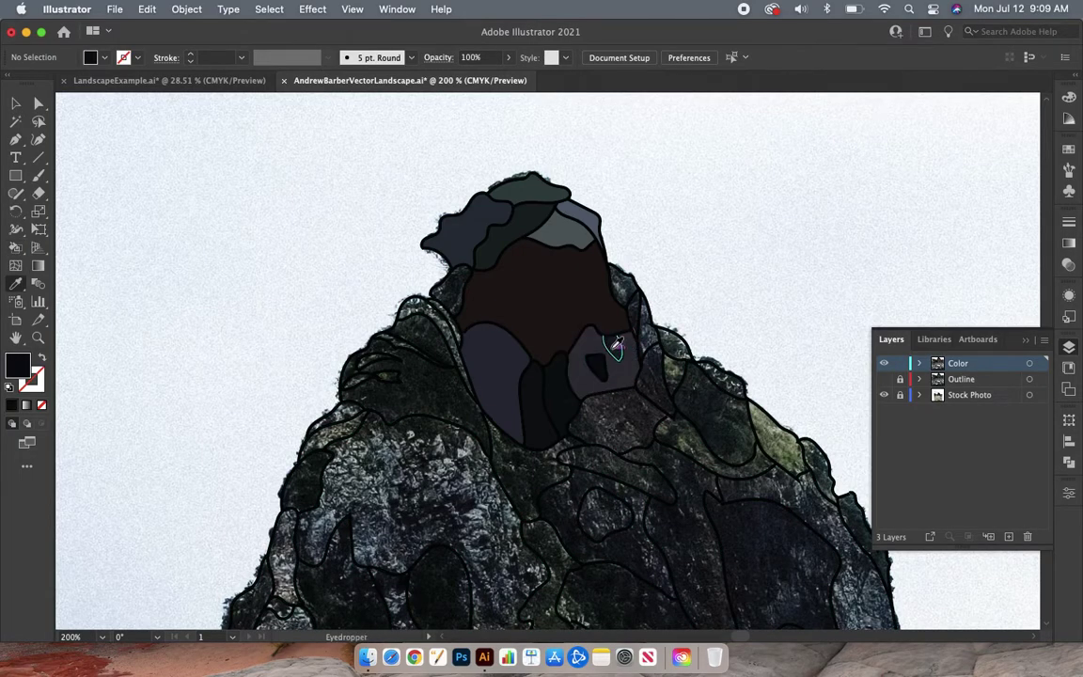
key("k")
left_click(620, 387)
key("i")
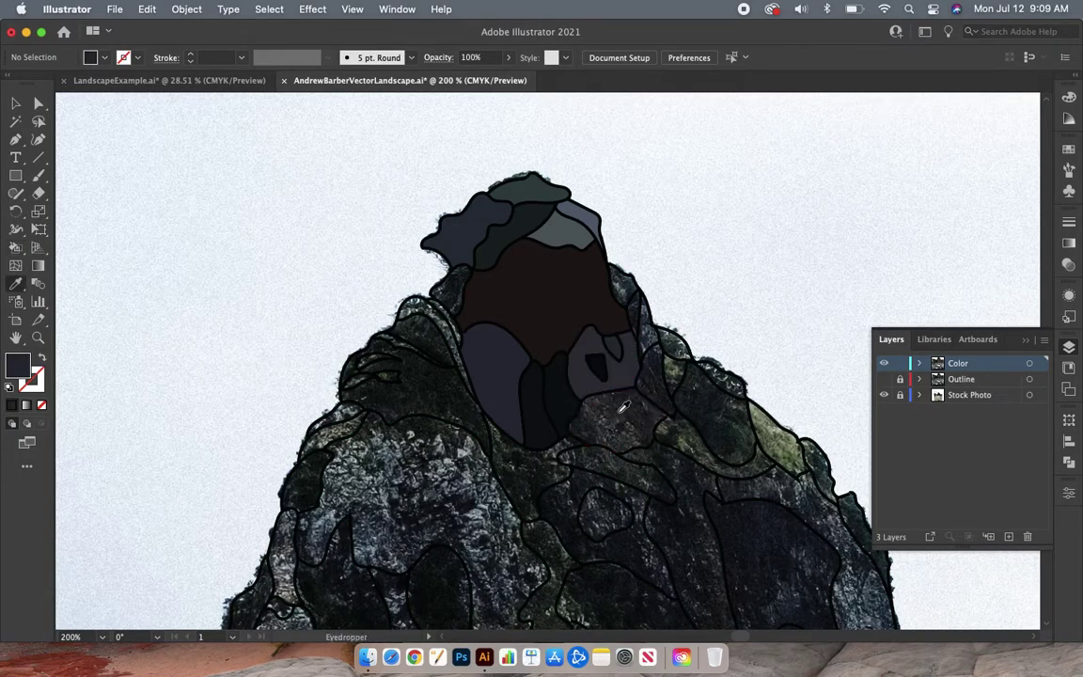
Fill the face directly below the grey-purple one with dark grey sampled from the photo
scroll(623, 406, "down", 5)
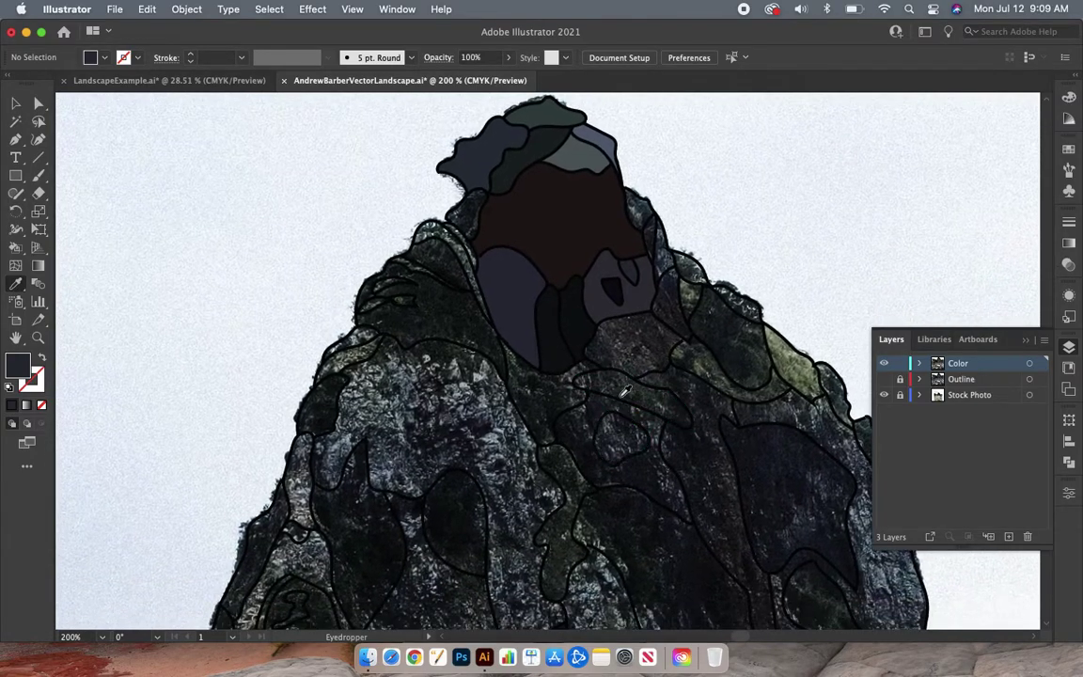
left_click_drag(641, 337, 543, 279)
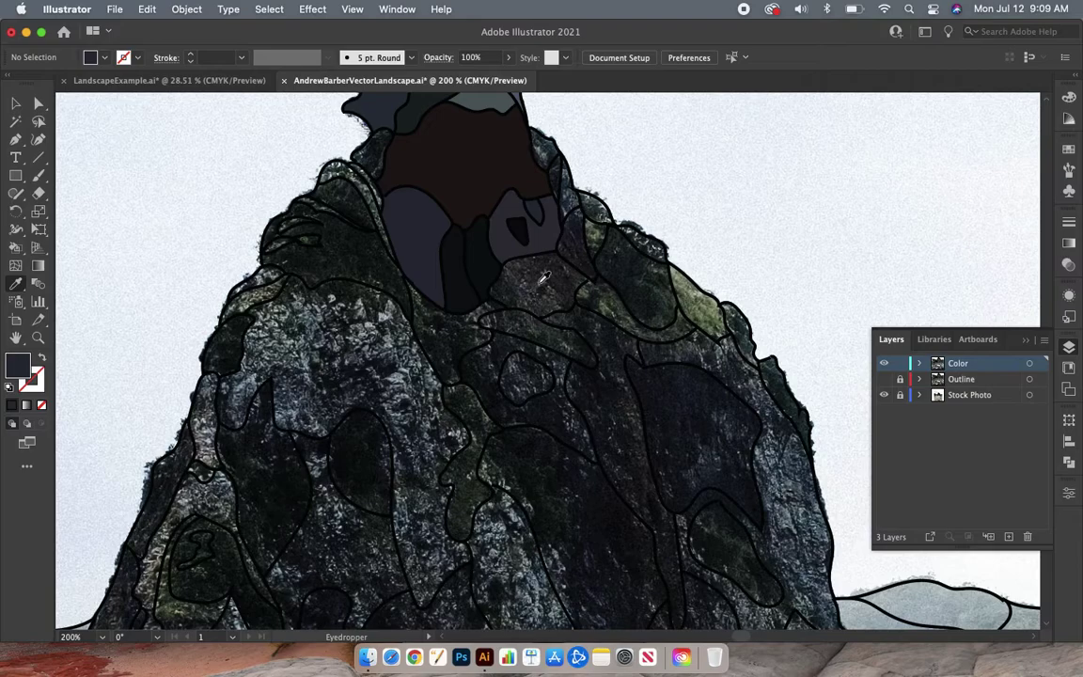
left_click(542, 278)
key("k")
left_click(543, 280)
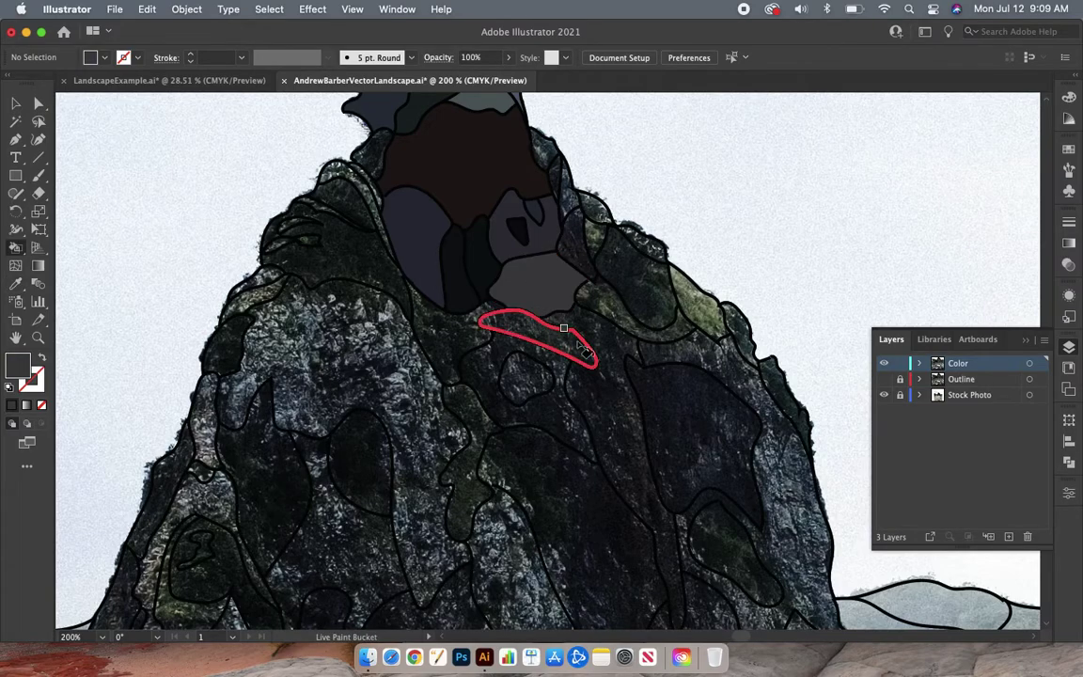
Try flood-filling the adjoining rock faces with a dark color, inspect its spread across the artboard, and undo the fill
double_click(622, 404)
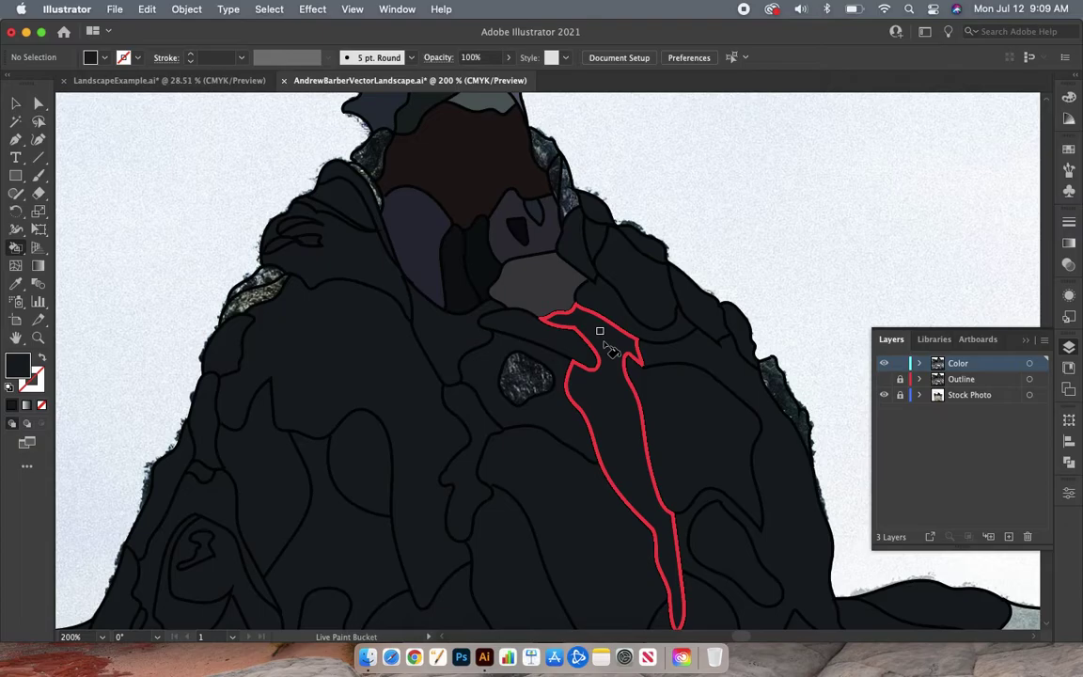
key("super+minus")
key("super+minus")
key("super+minus")
key("super+minus")
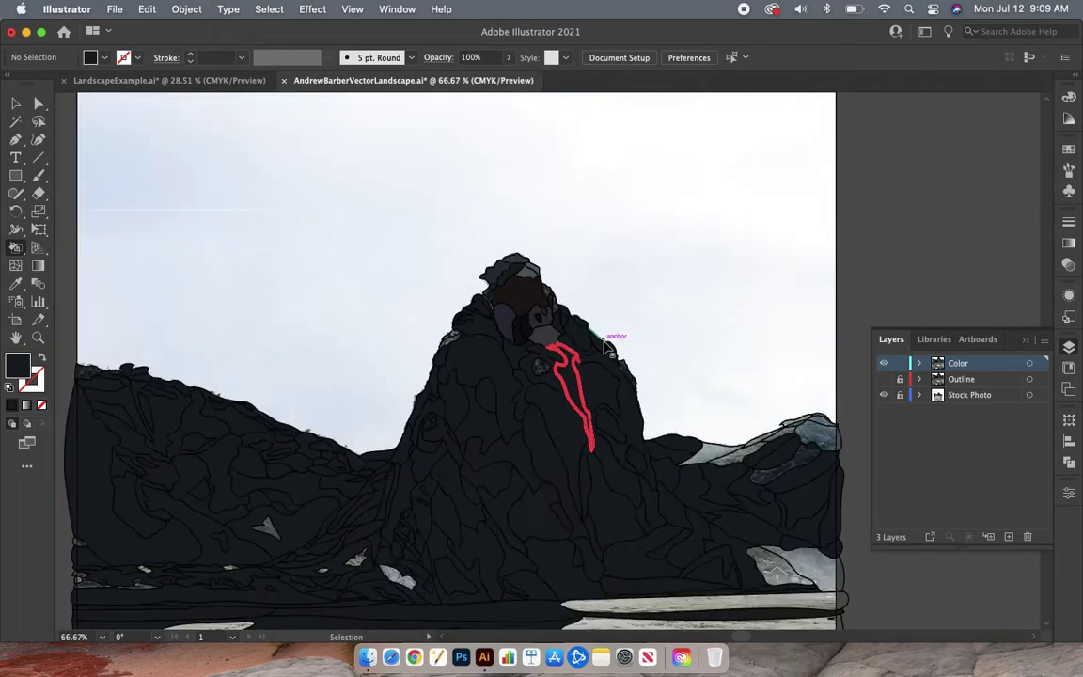
scroll(607, 350, "down", 5)
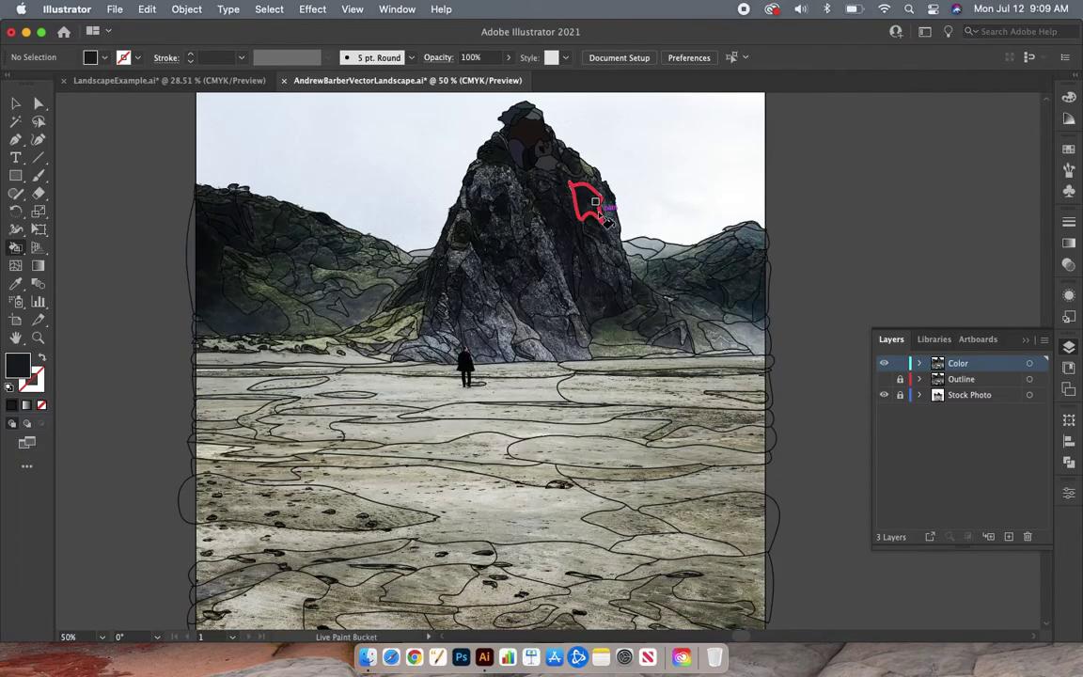
key("super+equal")
key("super+equal")
key("super+equal")
key("super+equal")
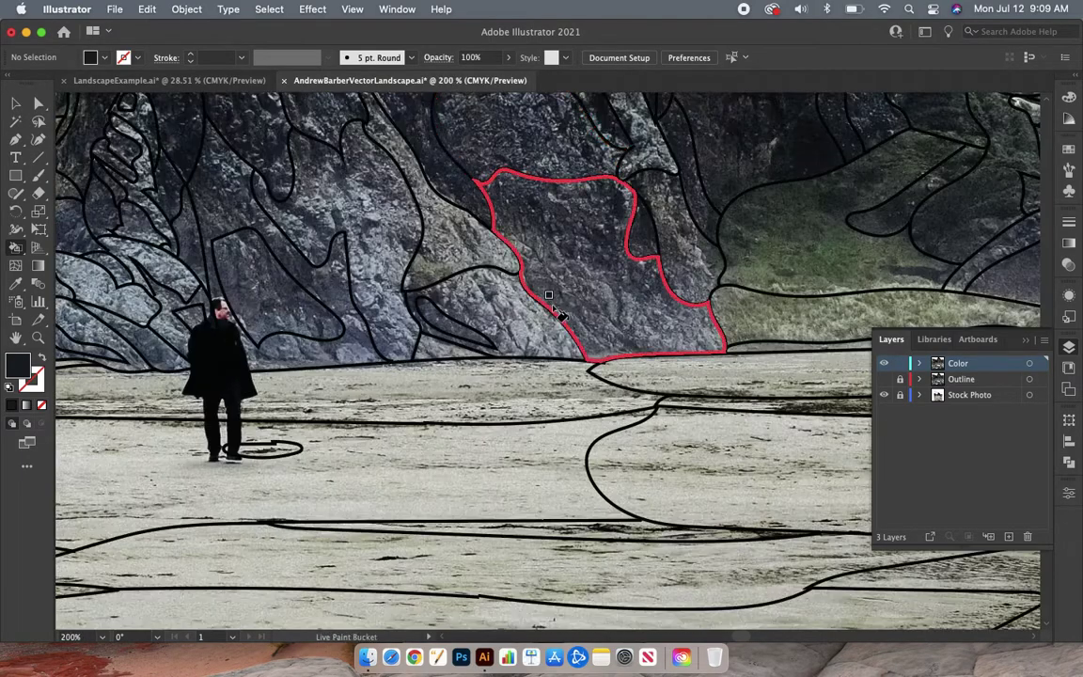
scroll(560, 316, "up", 15)
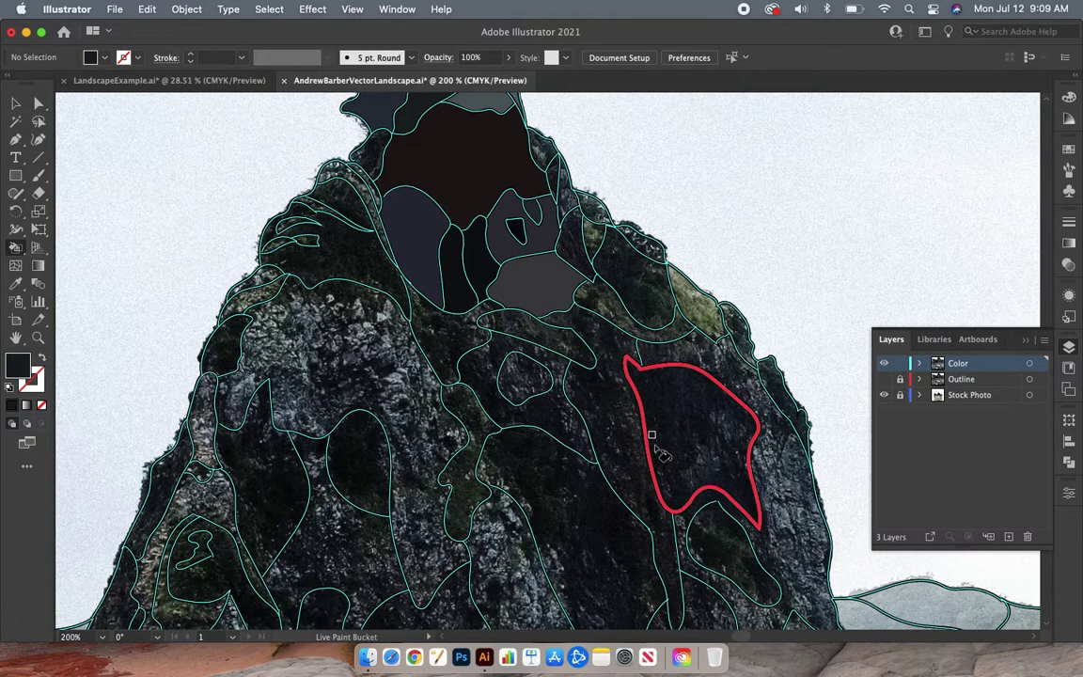
Fill the slanted strip below the dark grey face with sampled dark green and the long vertical face beside it with near-black
key("i")
left_click(505, 303)
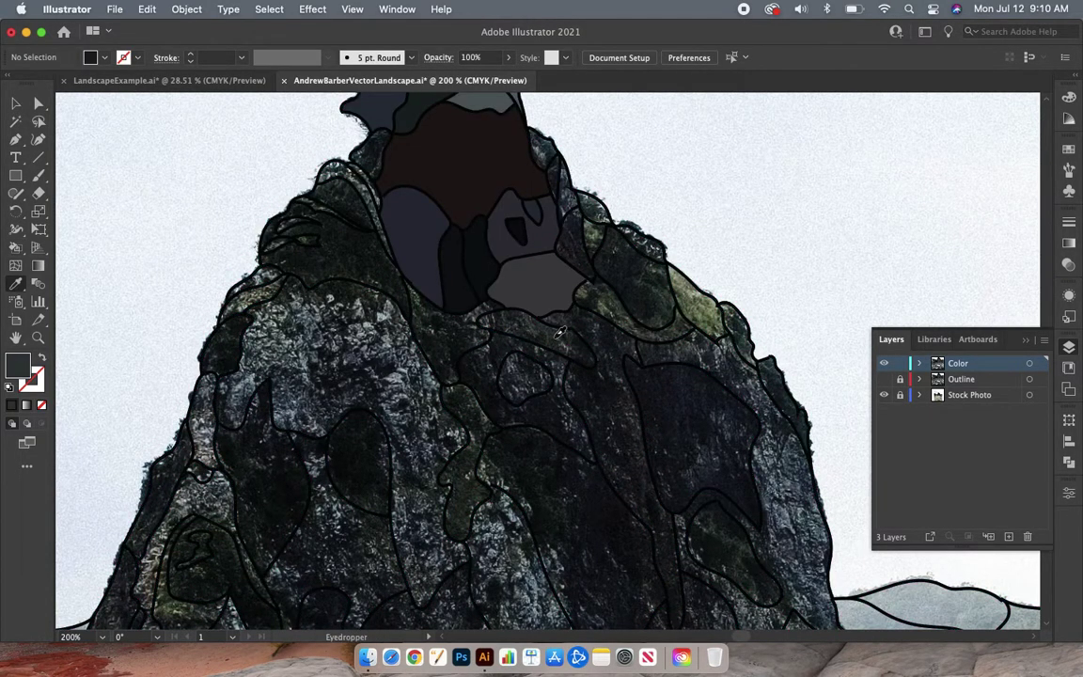
key("k")
left_click(556, 341)
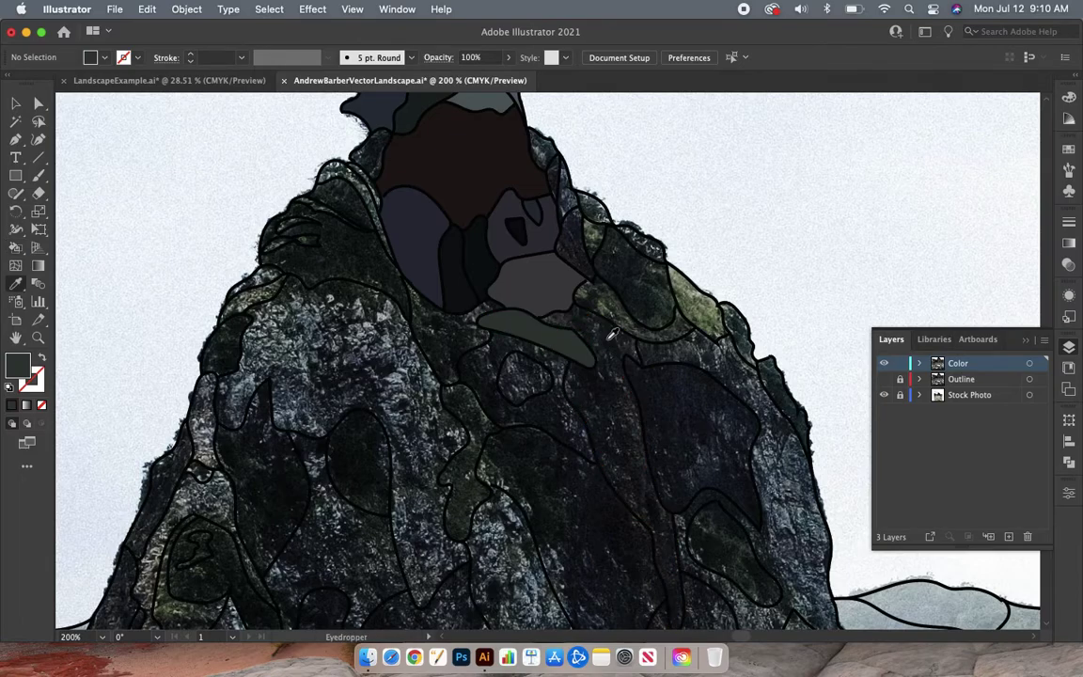
left_click(605, 325)
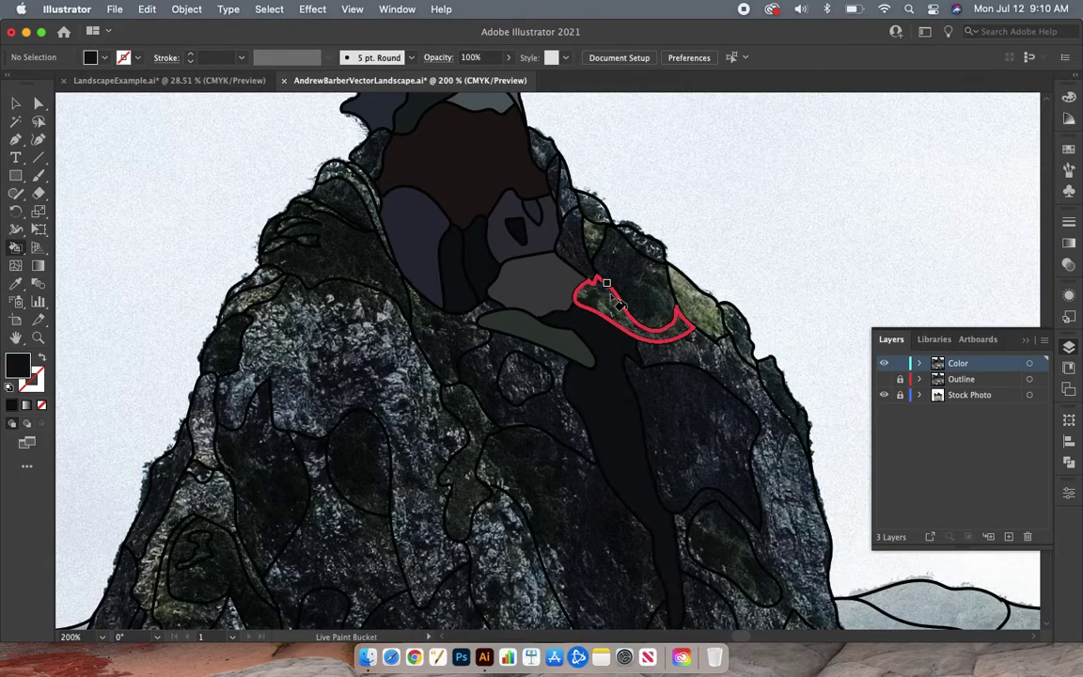
Fill the curved strip right of the dark grey face with sampled olive green and the two rock faces above it with near-black
left_click(606, 293, "alt")
left_click(612, 310)
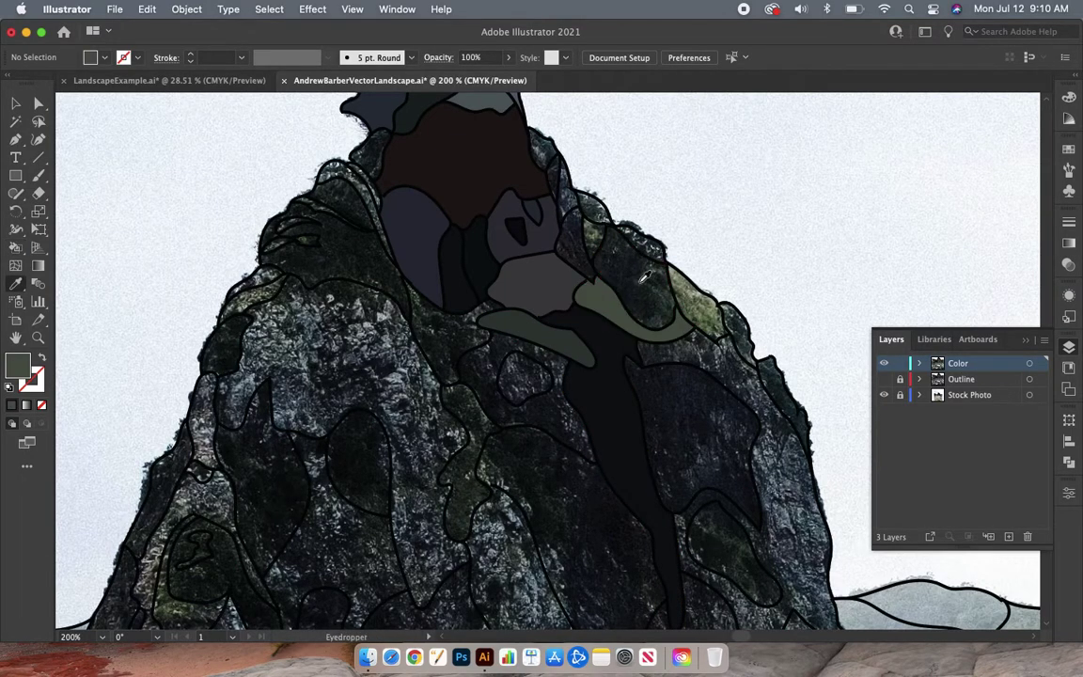
left_click(635, 282, "alt")
left_click(623, 254)
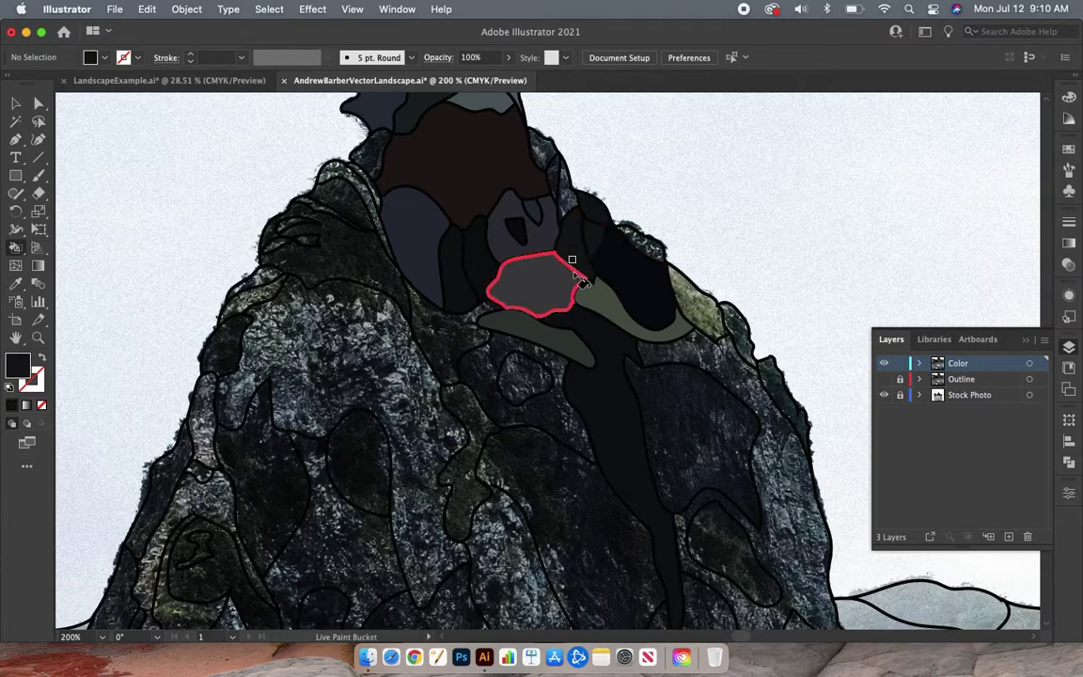
triple_click(577, 262)
Fill the small face between the two near-black ones with sampled light olive and the face above it with sampled dark grey-green
key("i")
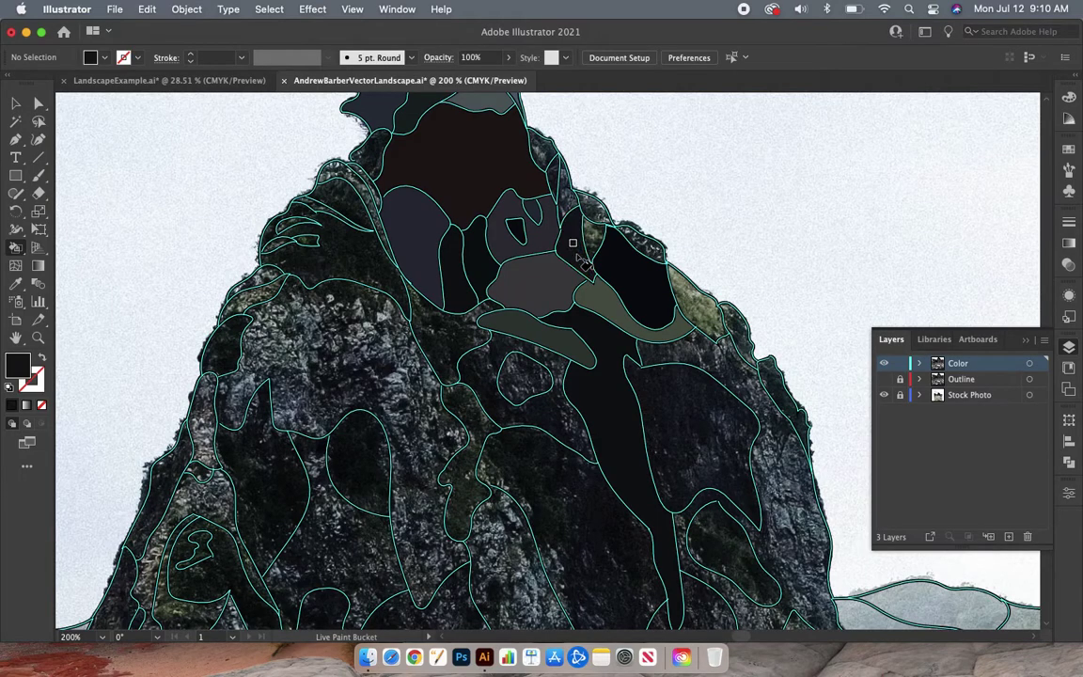
left_click(598, 229)
key("k")
left_click(591, 233)
key("i")
left_click(591, 199)
key("k")
left_click(590, 199)
Fill the thin pointed sliver on the peak's right side with sampled grey-blue and the small faces above it with darker sampled tones
key("i")
left_click(571, 190)
key("k")
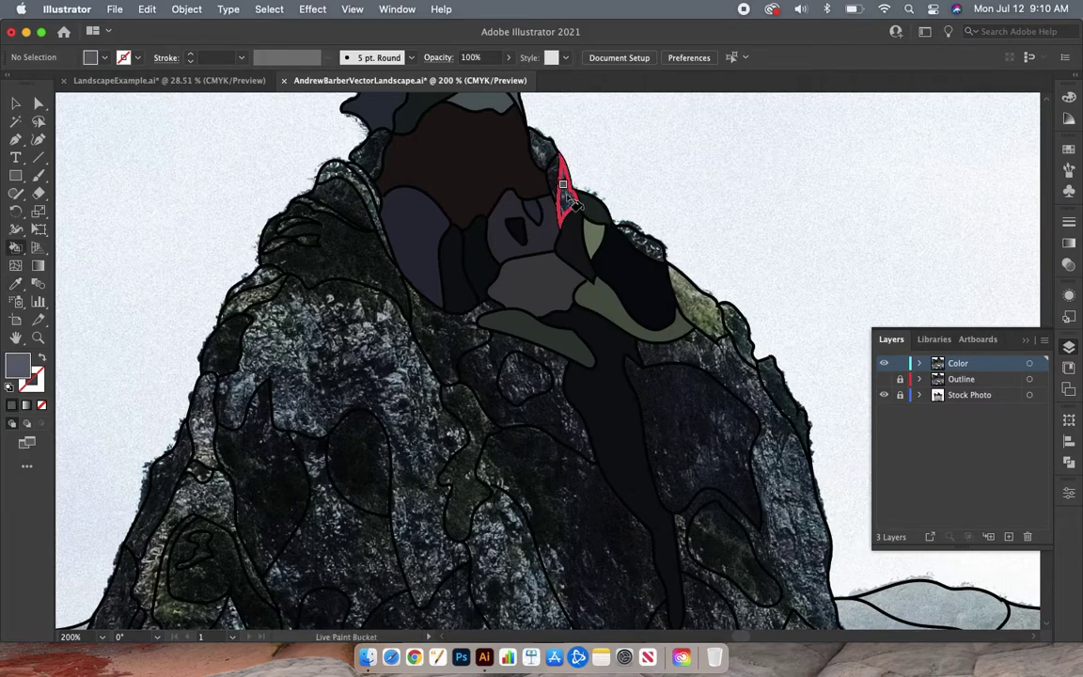
left_click(564, 187)
key("i")
left_click(553, 174)
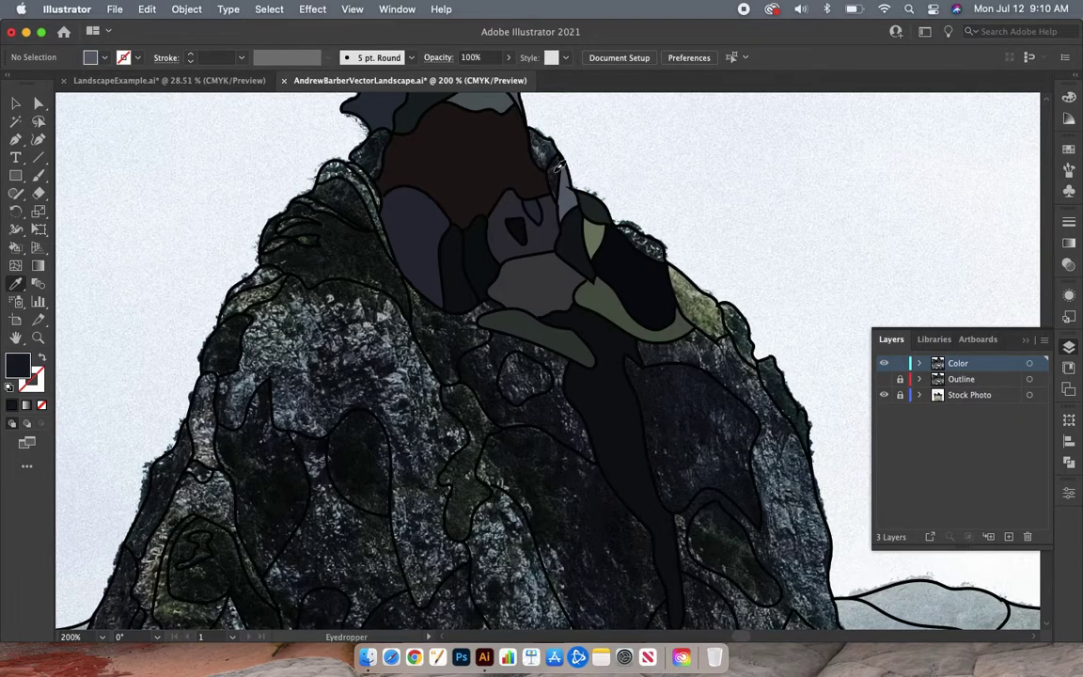
key("k")
left_click(544, 148)
key("i")
left_click(544, 145)
key("k")
left_click(542, 150)
Fill the wide shadowed face on the peak's left shoulder with near-black sampled from the photo
key("i")
left_click(348, 150)
key("k")
left_click(342, 240)
Hide the Stock Photo layer to review the colored faces across the whole artboard
key("super+minus")
key("super+minus")
key("super+minus")
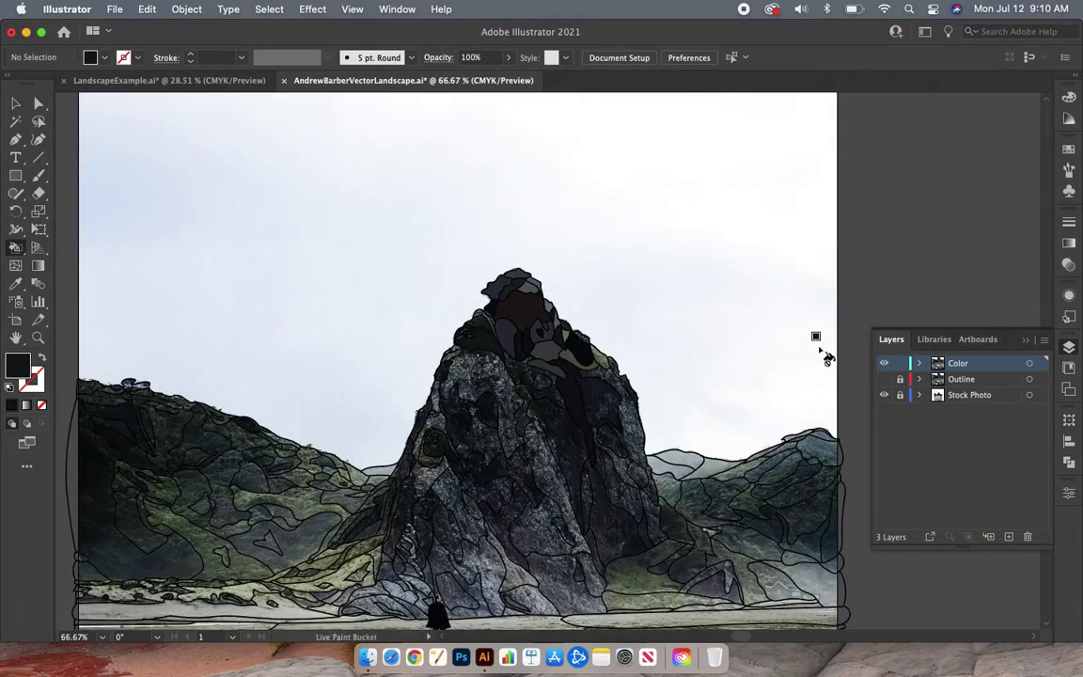
left_click(885, 395)
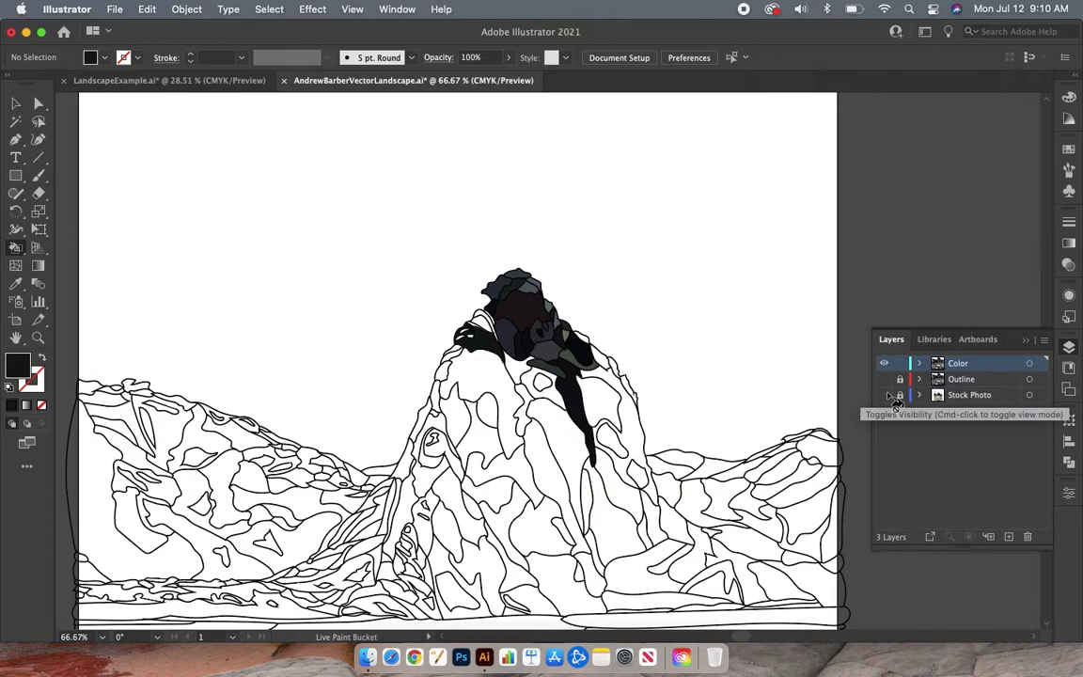
key("v")
key("k")
key("super+minus")
scroll(628, 348, "down", 3)
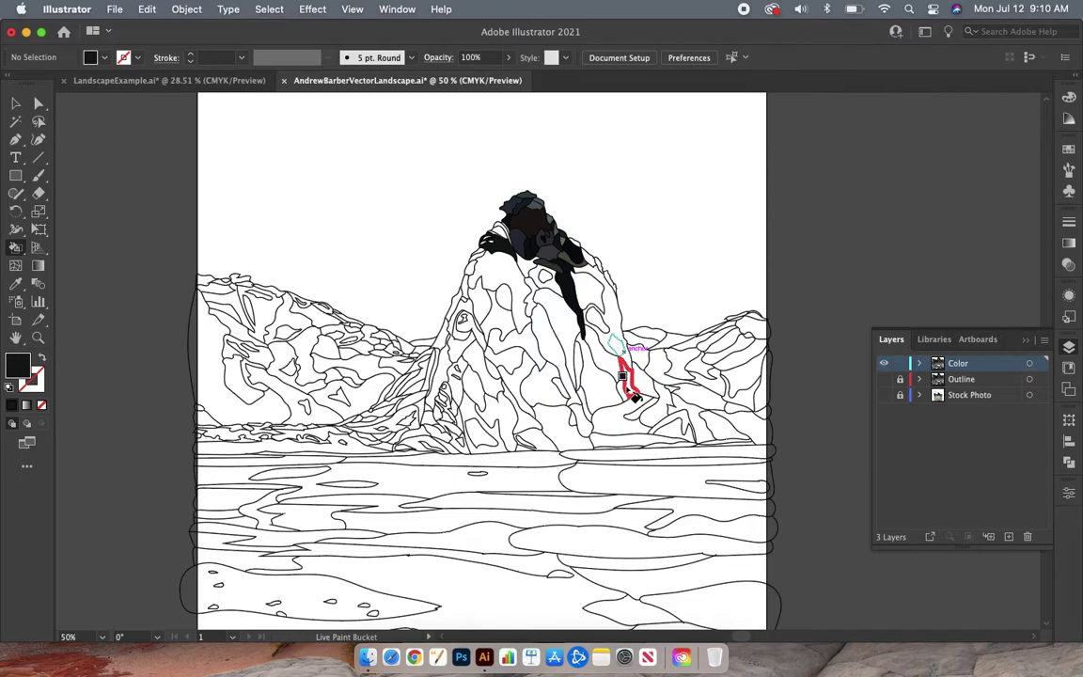
key("super+minus")
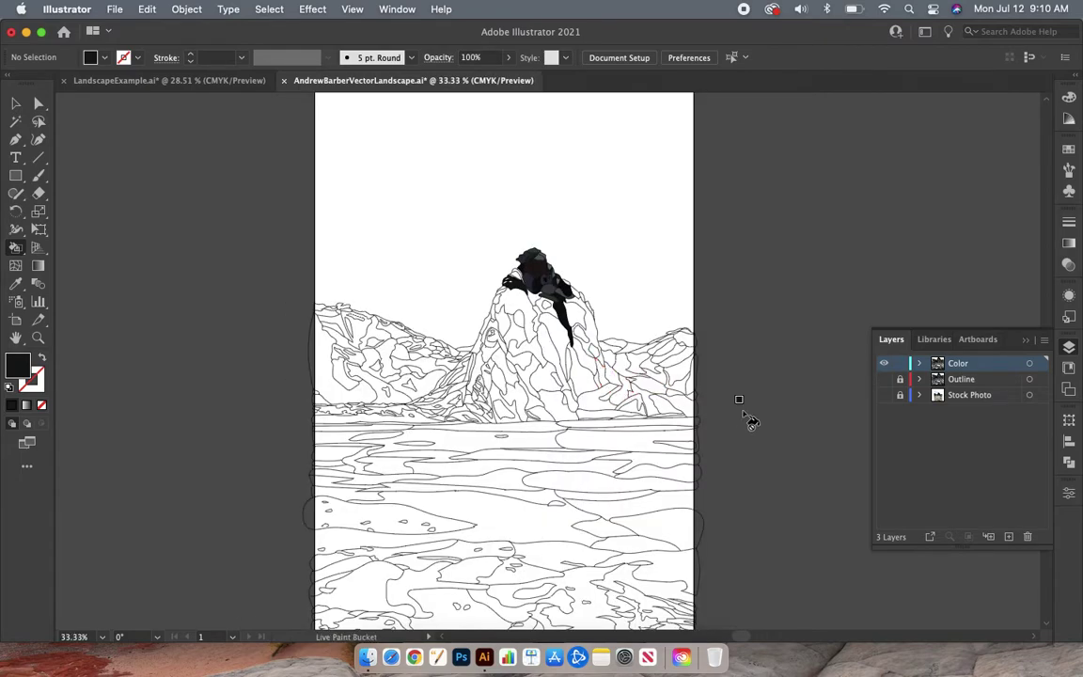
scroll(750, 421, "down", 2)
key("super+minus")
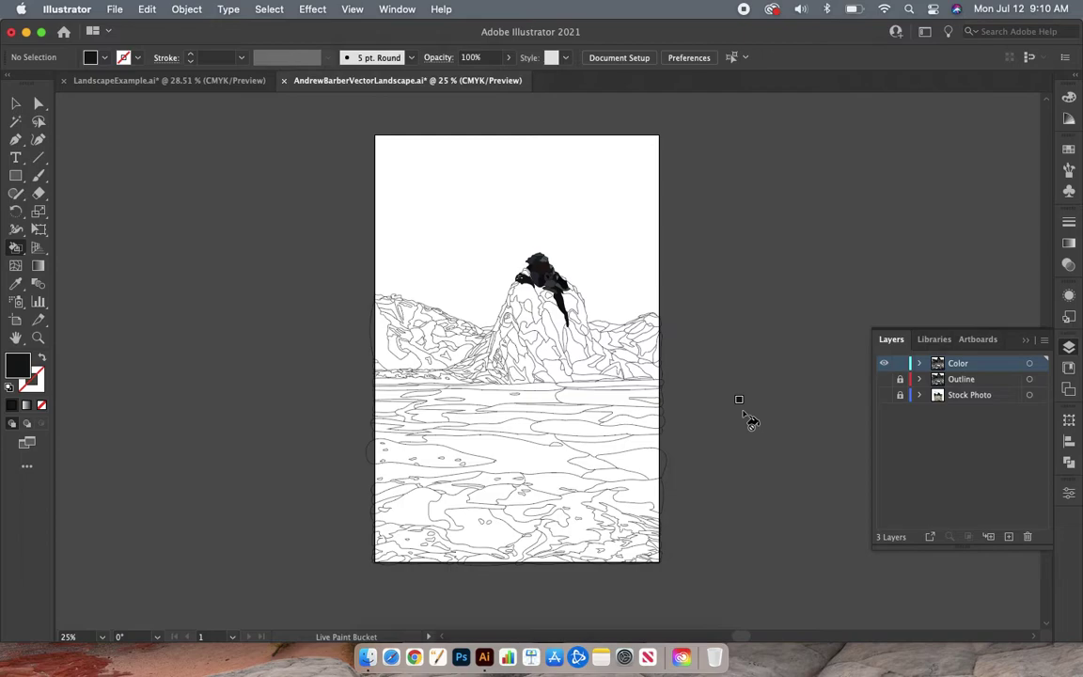
Switch to the LandscapeExample.ai document and show its Stock Photo layer beneath the unfilled sand shapes
left_click(185, 86)
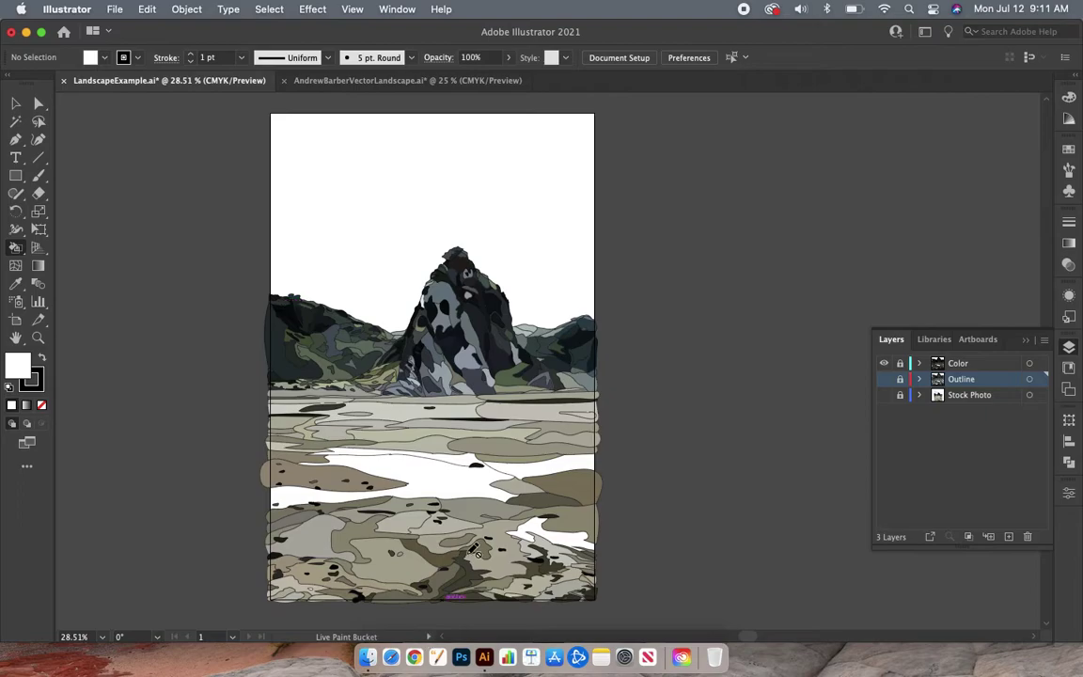
left_click(884, 395)
scroll(529, 508, "up", 3)
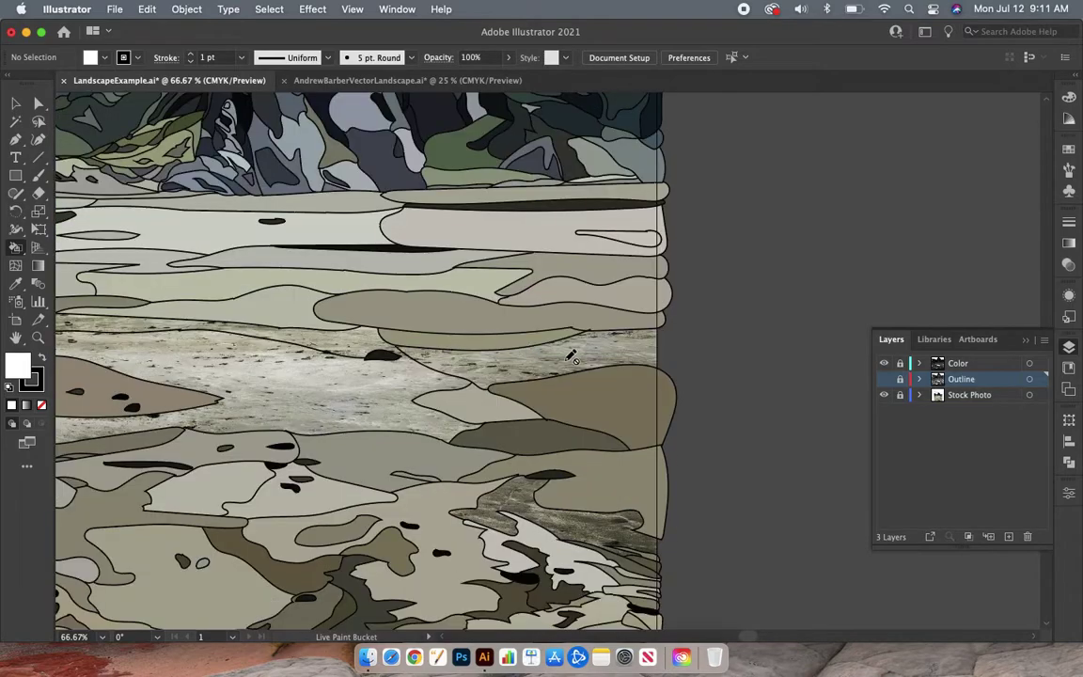
Unlock and activate the Color layer, and sample a light grey-beige from the sand for the Live Paint Bucket
key("i")
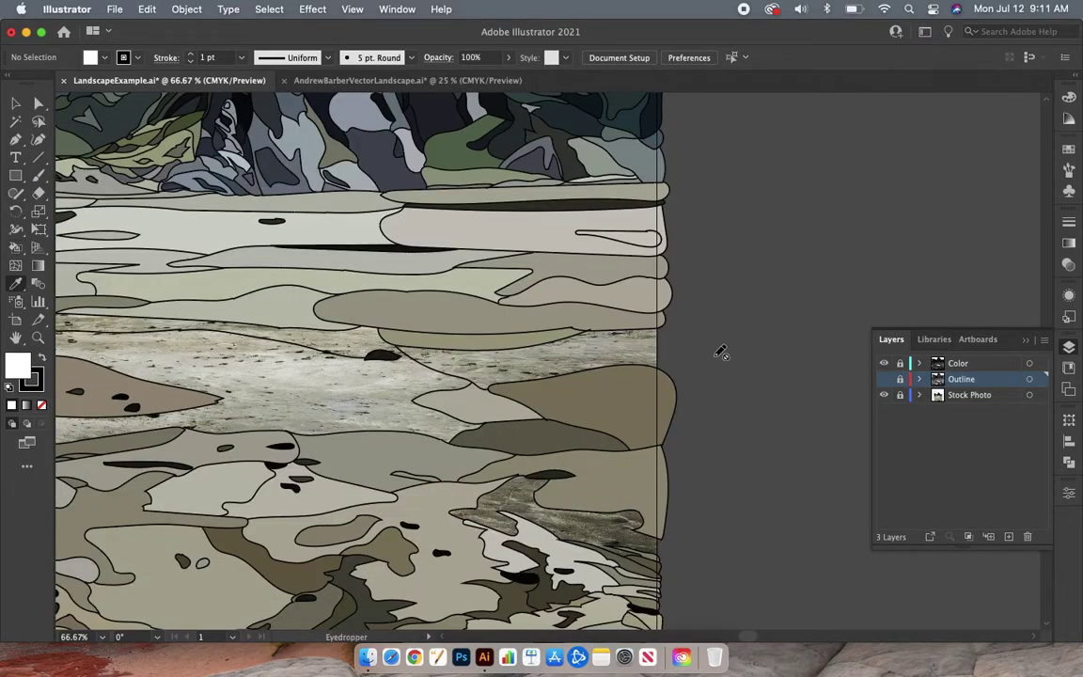
left_click(981, 364)
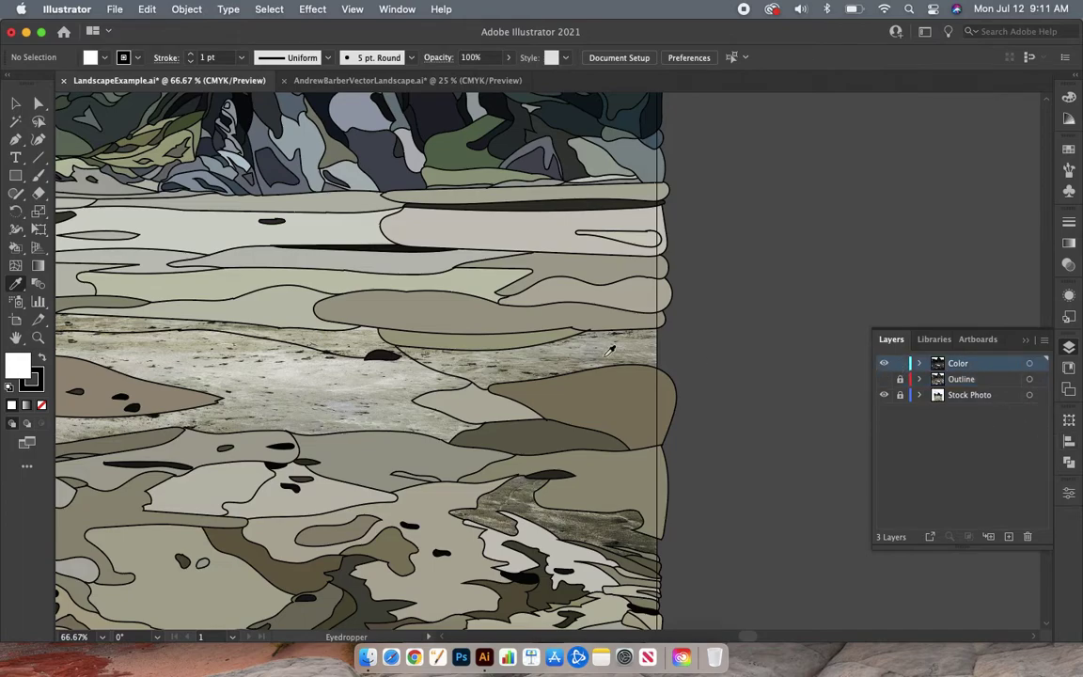
left_click(562, 351)
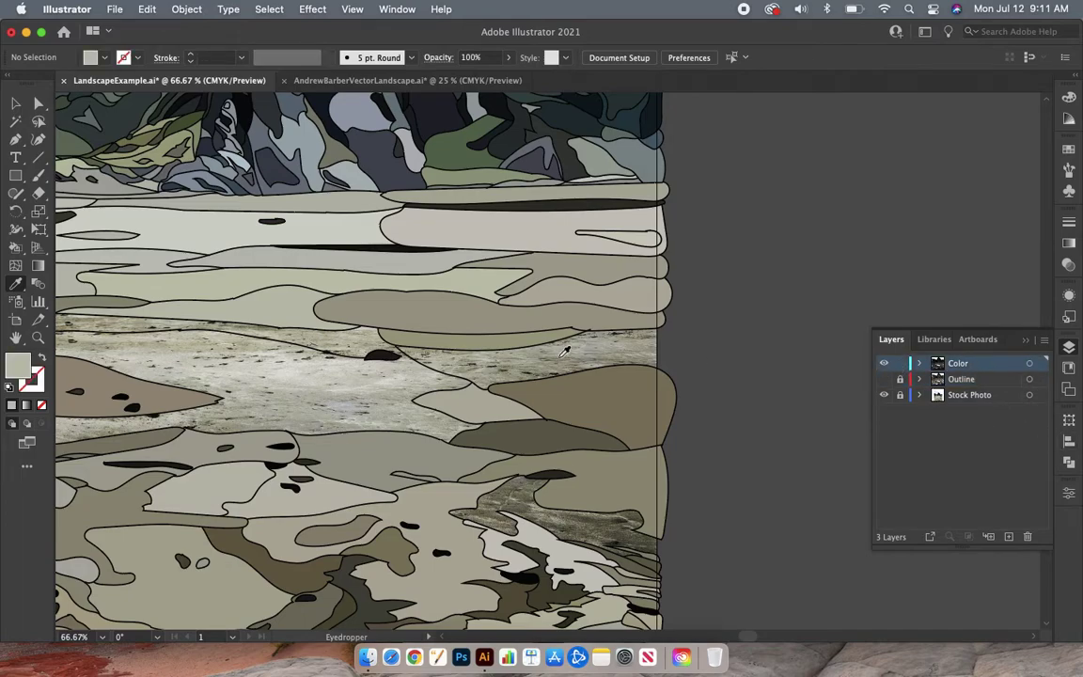
key("k")
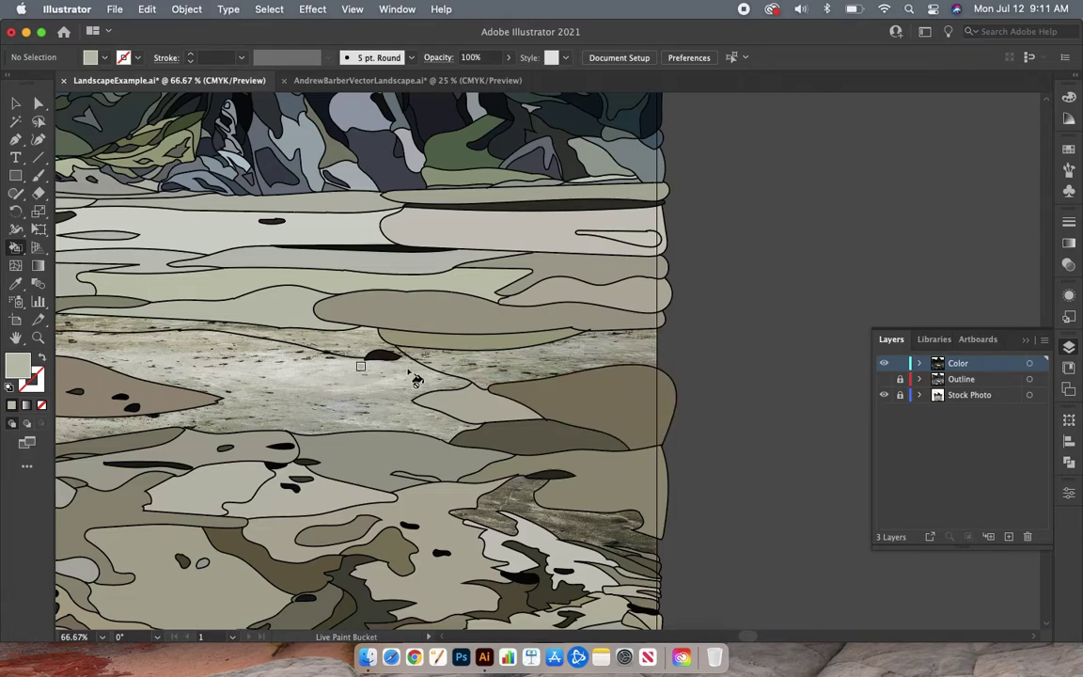
key("super+minus")
key("super+minus")
key("super+minus")
key("super+minus")
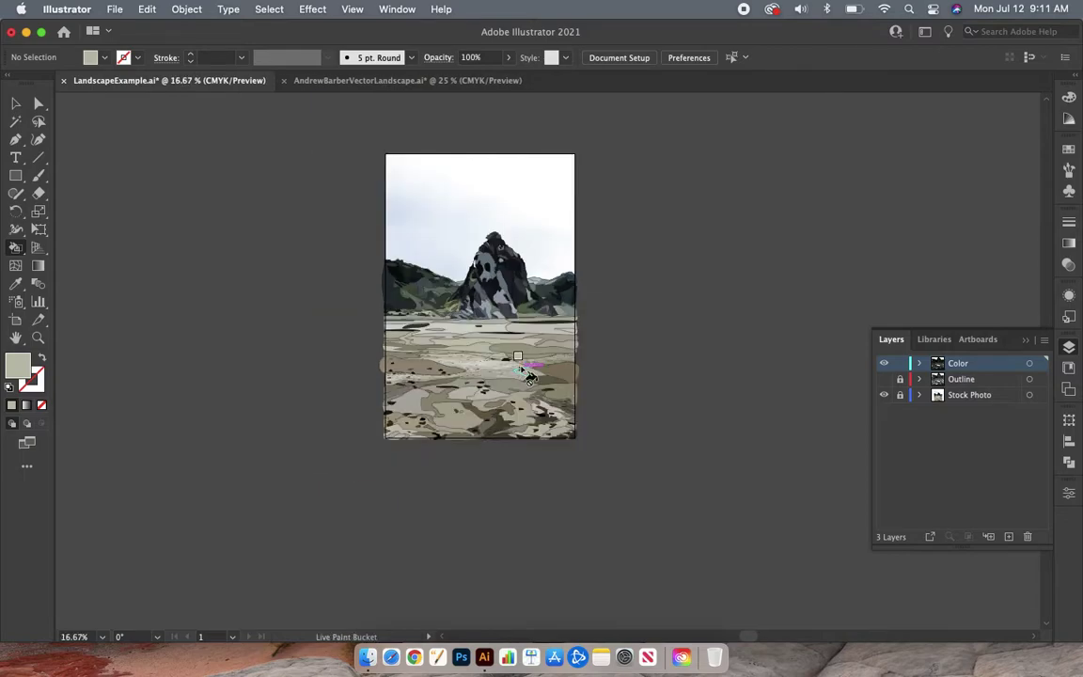
left_click(182, 12)
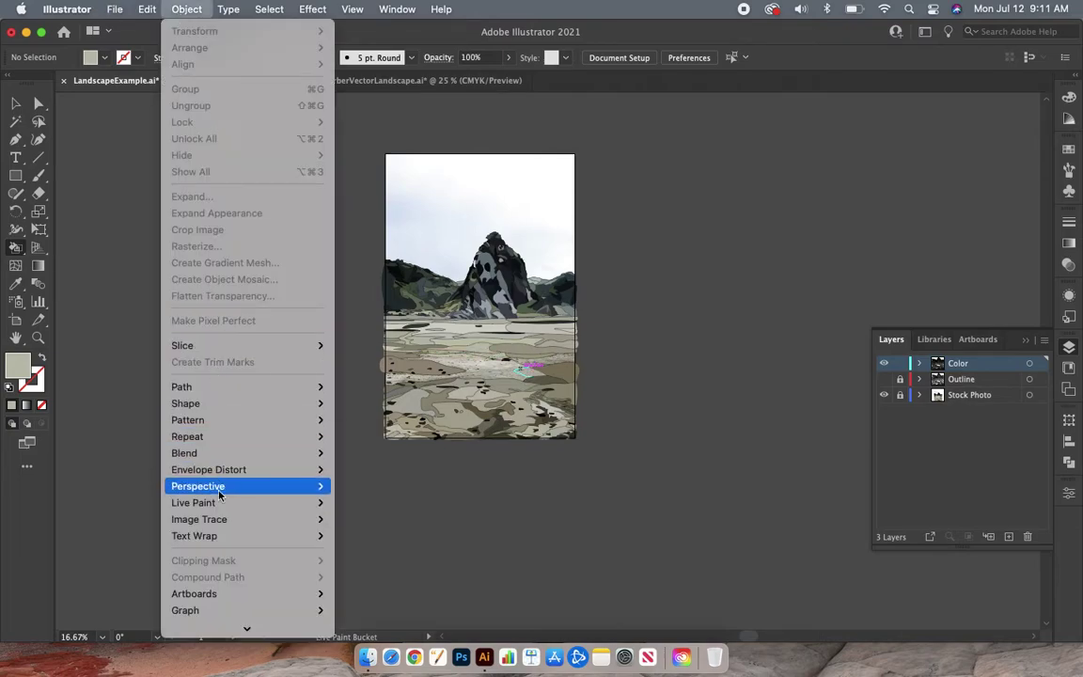
mouse_move(327, 507)
left_click(634, 419)
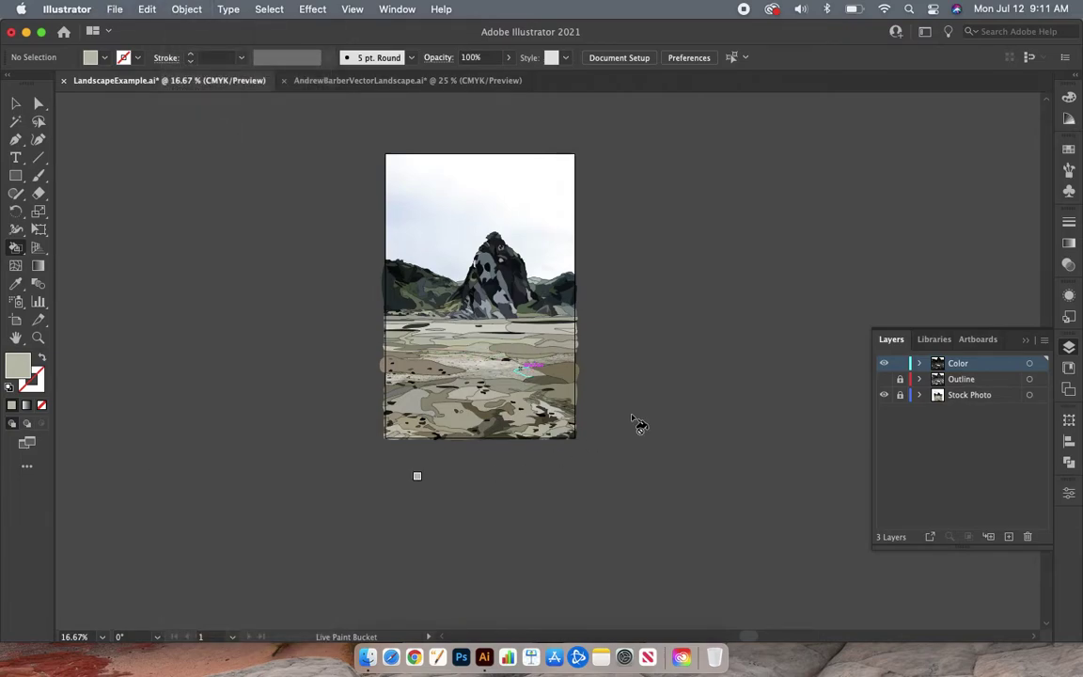
Hide the Stock Photo layer of the example so only its colored artwork shows
key("super+equal")
key("super+equal")
key("k")
scroll(637, 423, "up", 5)
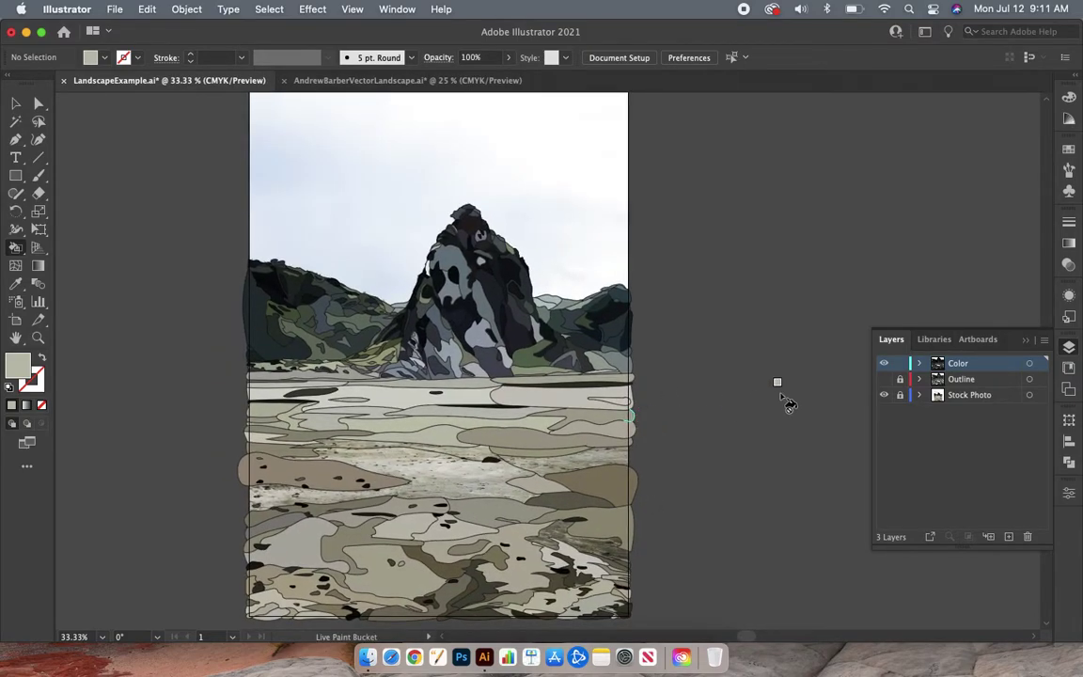
scroll(785, 399, "left", 2)
left_click(883, 395)
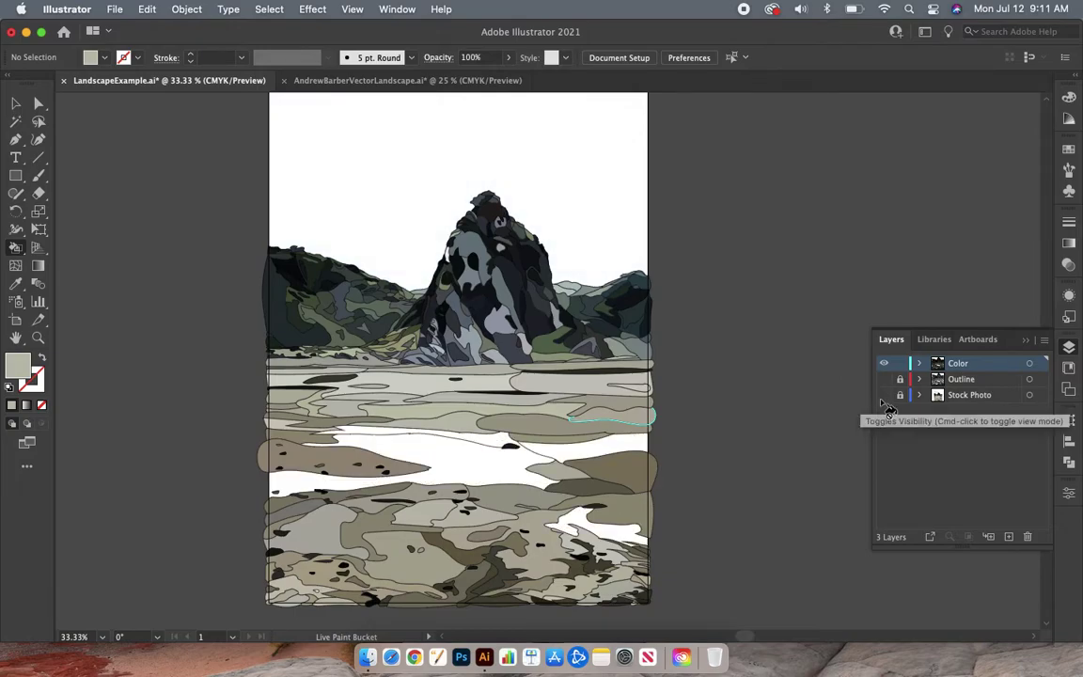
left_click(115, 9)
left_click(77, 151)
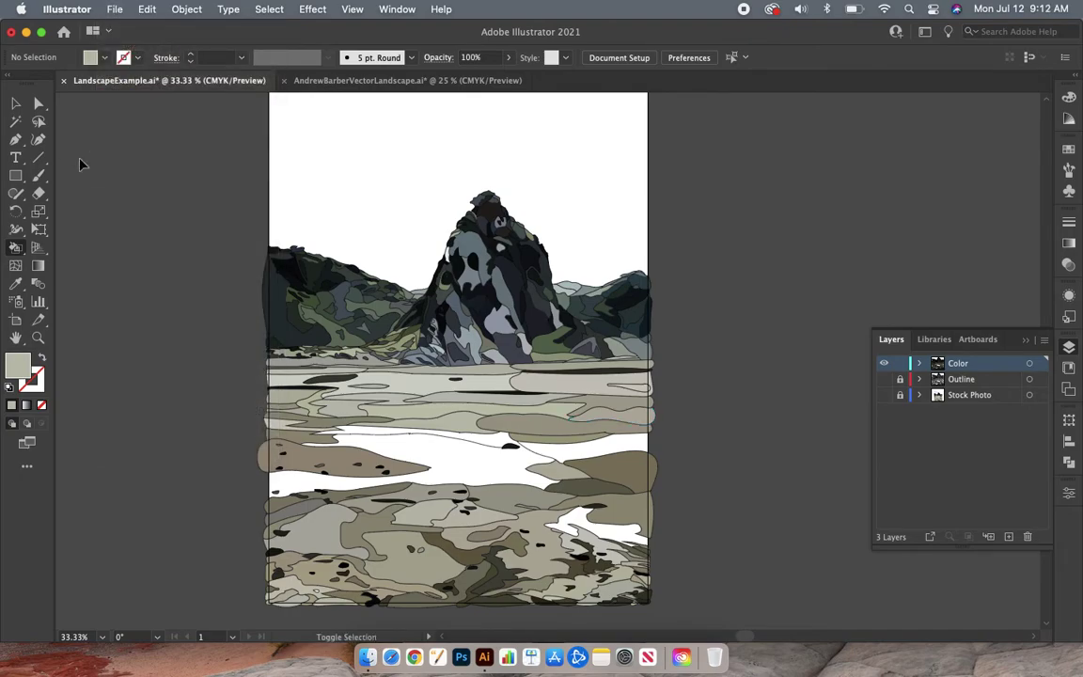
key("super+shift+5")
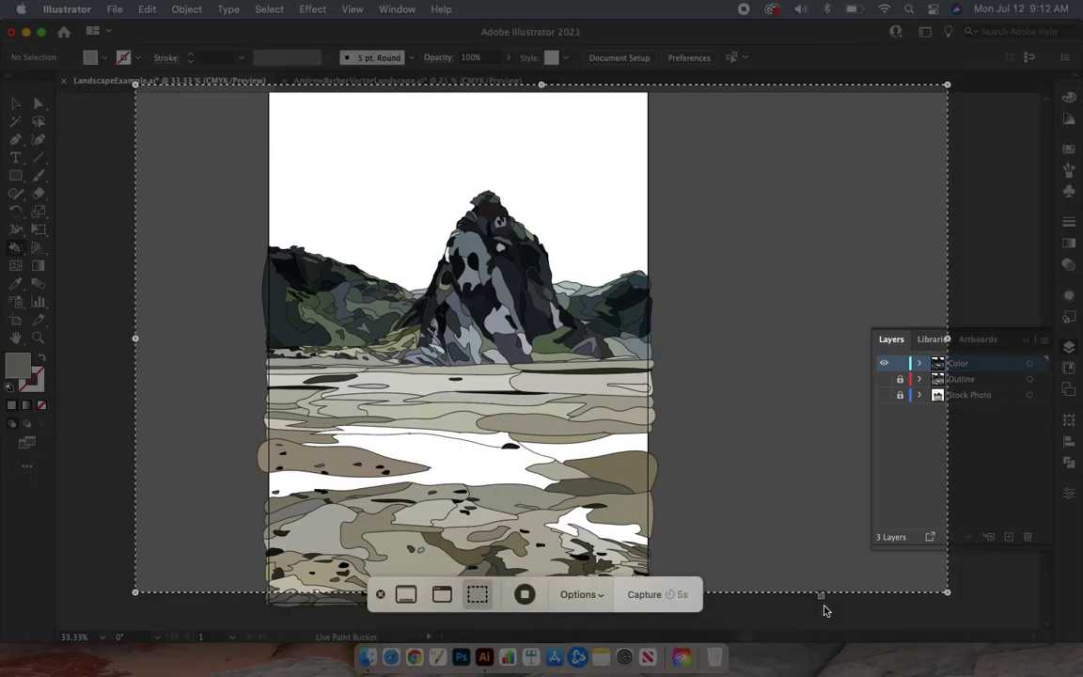